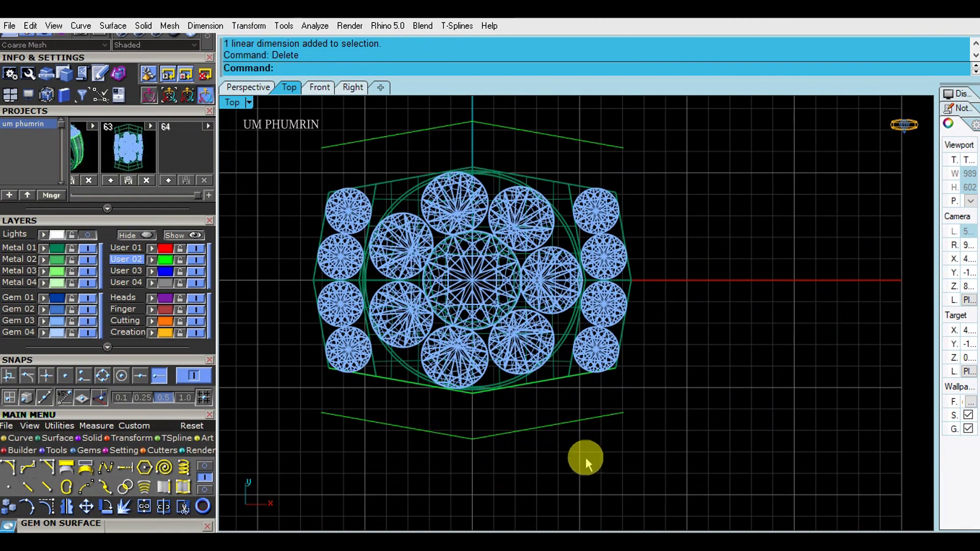
# Delete the two free V-shaped curves above and below the ring top.
pyautogui.click(526, 430)
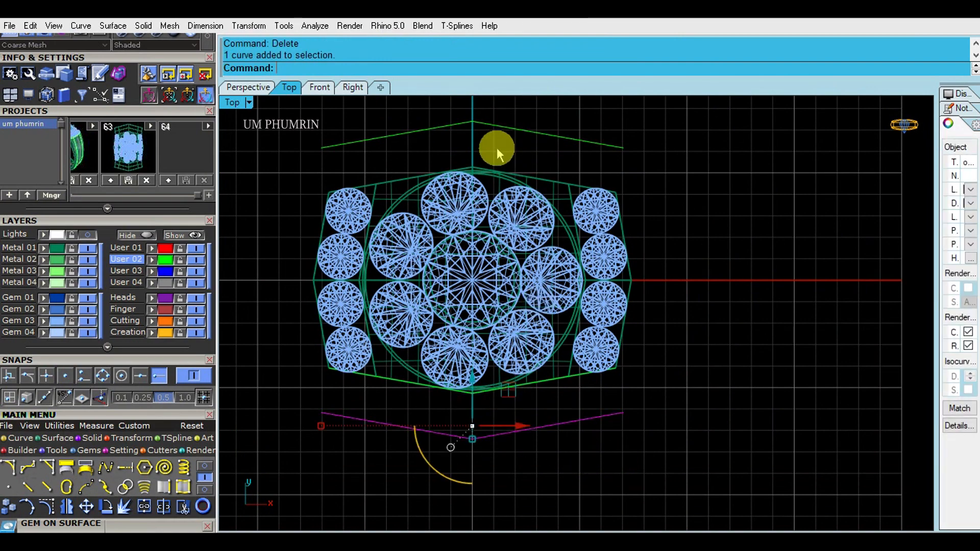
pyautogui.keyDown('shift'); pyautogui.click(513, 132); pyautogui.keyUp('shift')
pyautogui.press('Delete')
# Offset the ring top's lower edge curve outward and loft a border surface between the two curves.
pyautogui.middleClick(488, 394)
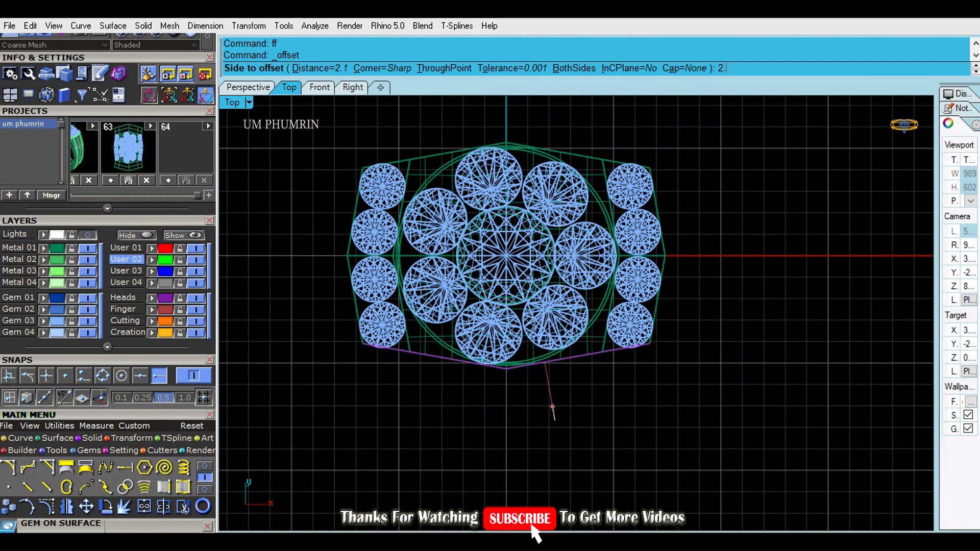
pyautogui.click(554, 421)
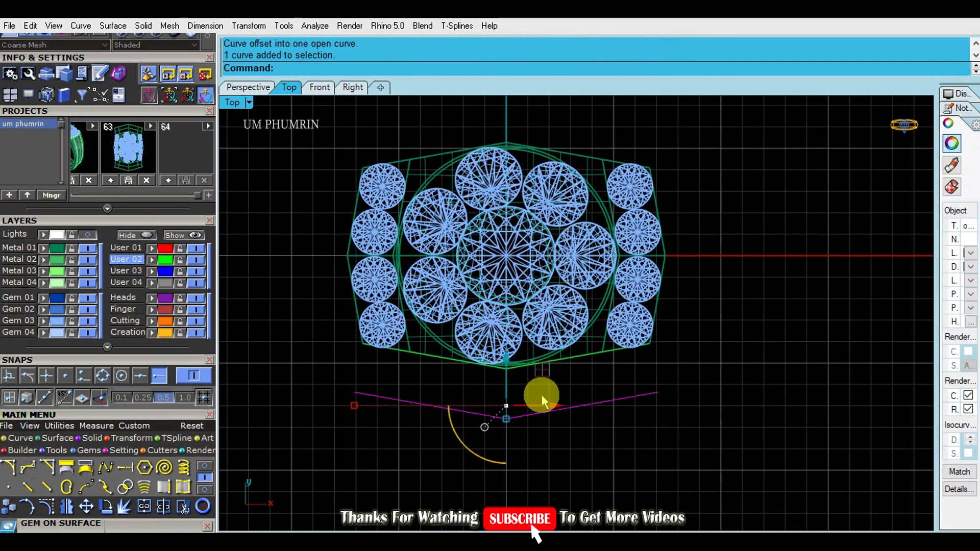
pyautogui.click(574, 366)
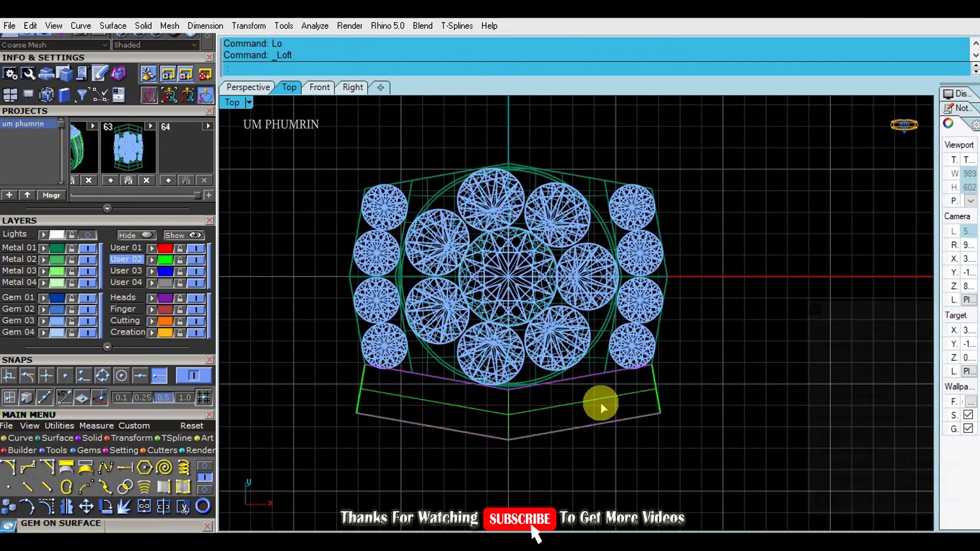
# Mirror a copy of the lofted border surface through the origin to the opposite side of the ring top.
pyautogui.click(600, 402)
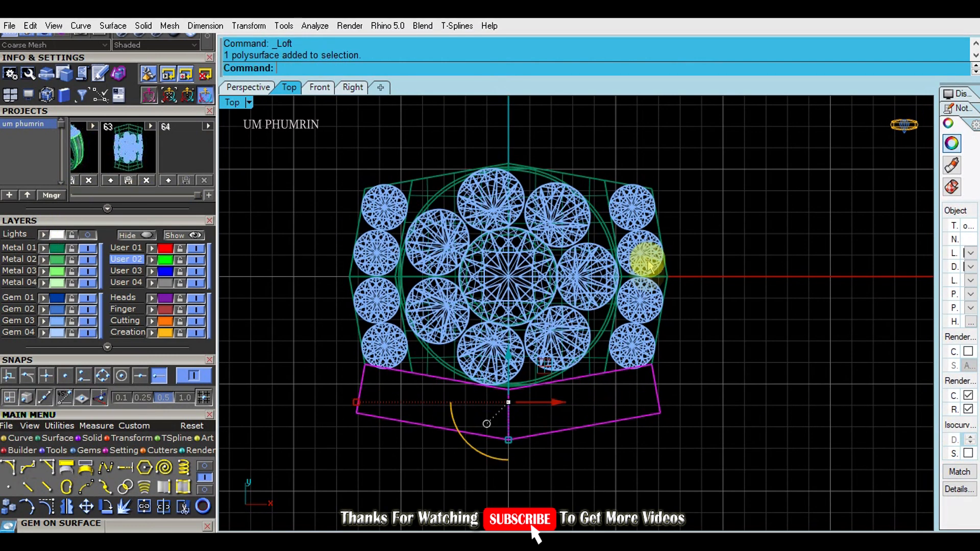
pyautogui.moveTo(645, 258); pyautogui.dragTo(645, 291, button='right')
pyautogui.write('Mirror')
pyautogui.press('Return')
pyautogui.write('0')
pyautogui.press('Return')
pyautogui.write('0')
pyautogui.press('Return')
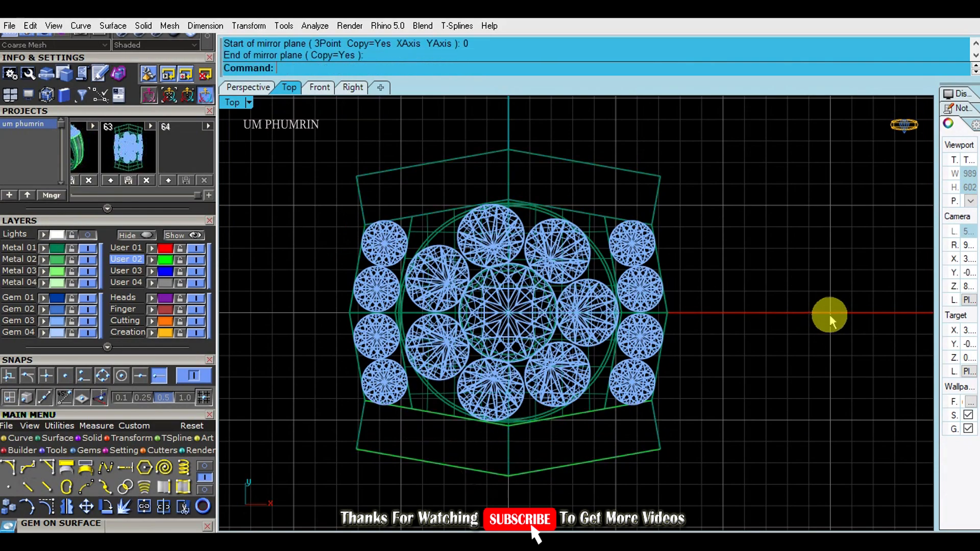
# Show the model in the Perspective view and save the ring 24.3dm file.
pyautogui.scroll(-3, 827, 317)
pyautogui.click(252, 88)
pyautogui.moveTo(607, 214); pyautogui.dragTo(668, 321, button='right')
pyautogui.hotkey('ctrl', 's')
# Select the two guide curves on layer User 02, assign them to User 03 and switch that layer off.
pyautogui.click(168, 261)
pyautogui.moveTo(502, 273); pyautogui.dragTo(454, 301, button='right')
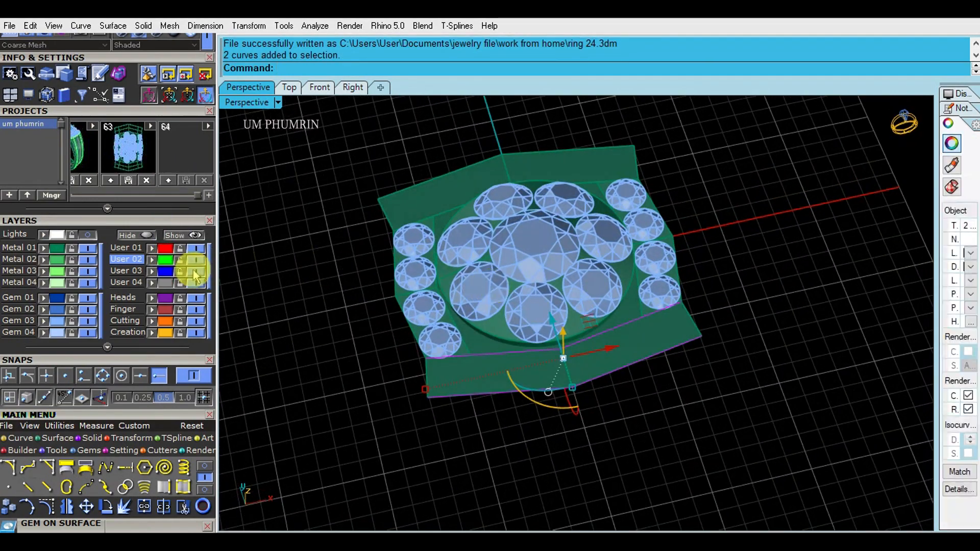
pyautogui.click(195, 271)
# Place a flipped 2.3 mm gem on the lower border surface at its middle fold with spacing 0.3.
pyautogui.scroll(5, 422, 301)
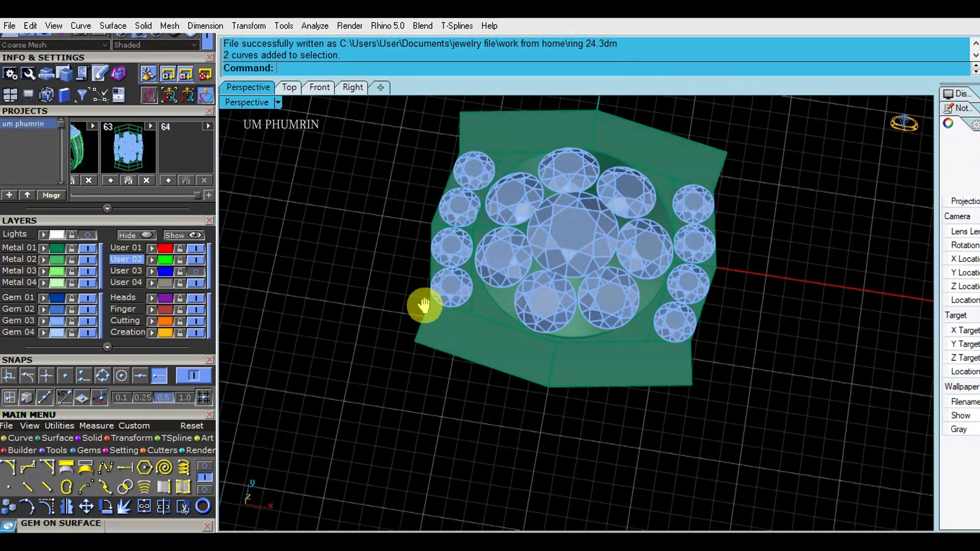
pyautogui.scroll(4, 564, 366)
pyautogui.write('g')
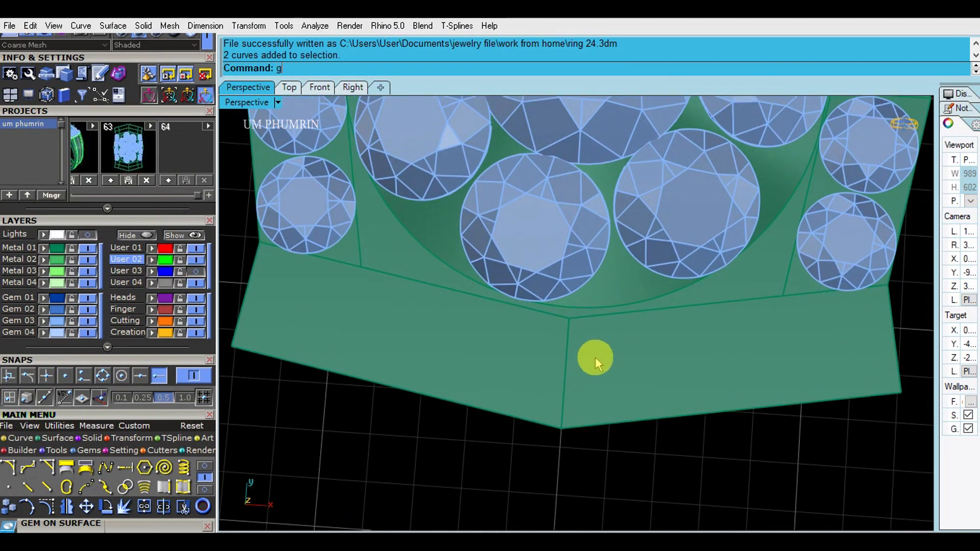
pyautogui.write('s')
pyautogui.press('Return')
pyautogui.click(622, 371)
pyautogui.scroll(4, 633, 368)
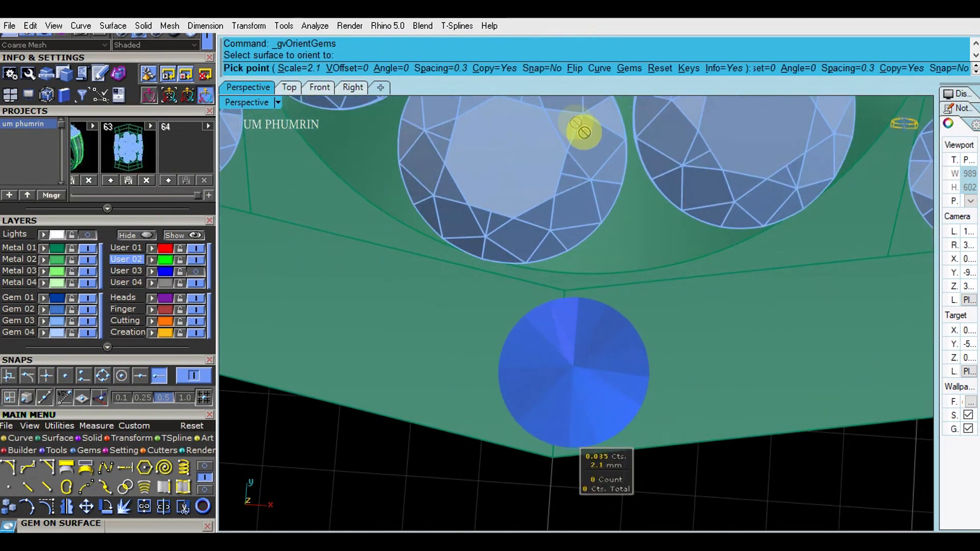
pyautogui.click(575, 71)
pyautogui.scroll(2, 510, 361)
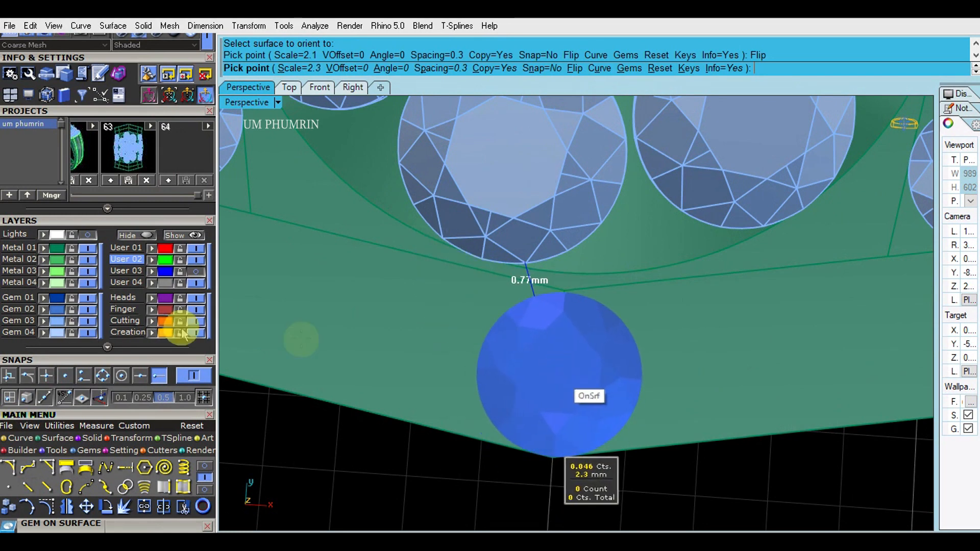
pyautogui.click(556, 374)
# Place a second 2.3 mm gem on the lower border, about 0.1 mm to the left of the first.
pyautogui.scroll(-2, 556, 374)
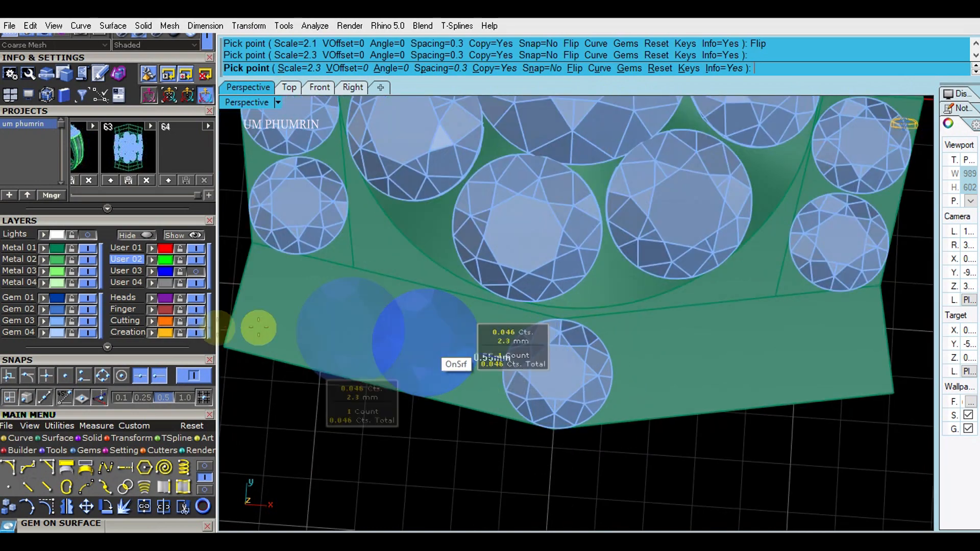
pyautogui.click(143, 376)
pyautogui.moveTo(457, 364); pyautogui.dragTo(531, 360, button='right')
pyautogui.scroll(6, 534, 361)
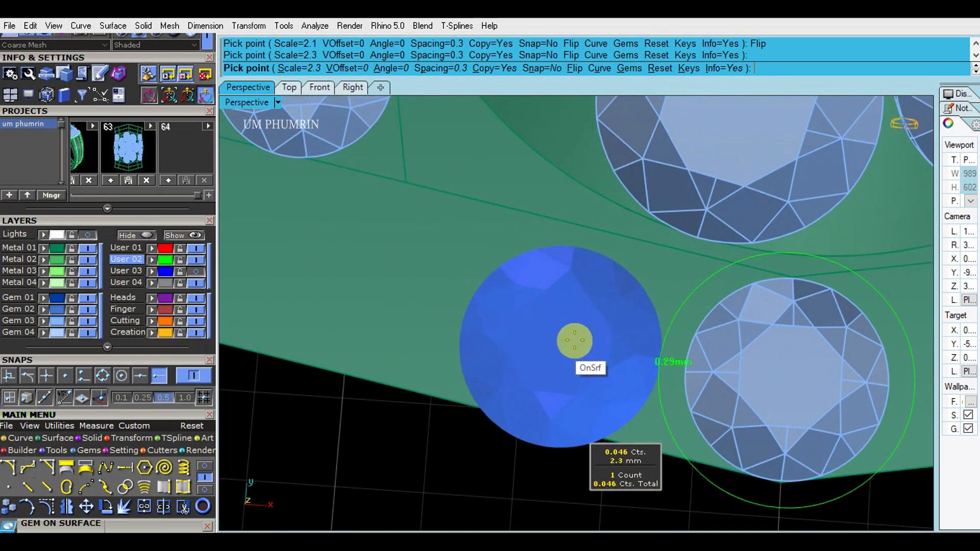
pyautogui.scroll(2, 590, 331)
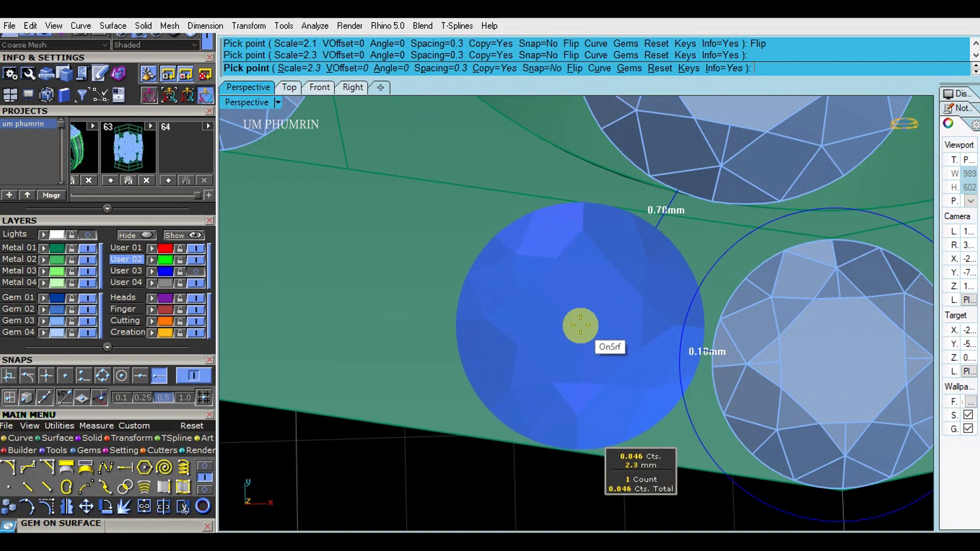
pyautogui.click(580, 324)
# Try to fit a third 2.3 mm gem at the left end of the lower border.
pyautogui.scroll(-2, 580, 324)
pyautogui.scroll(1, 536, 317)
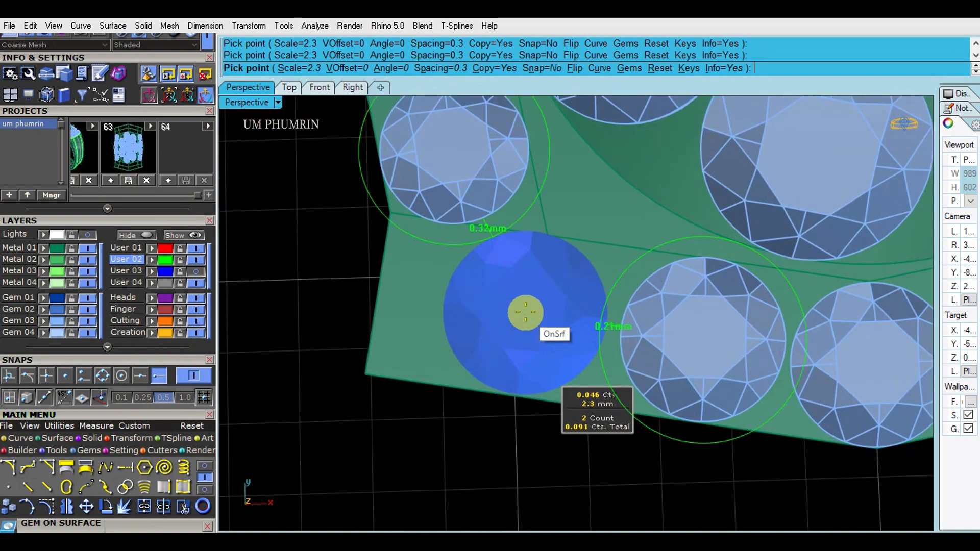
pyautogui.scroll(-1, 529, 314)
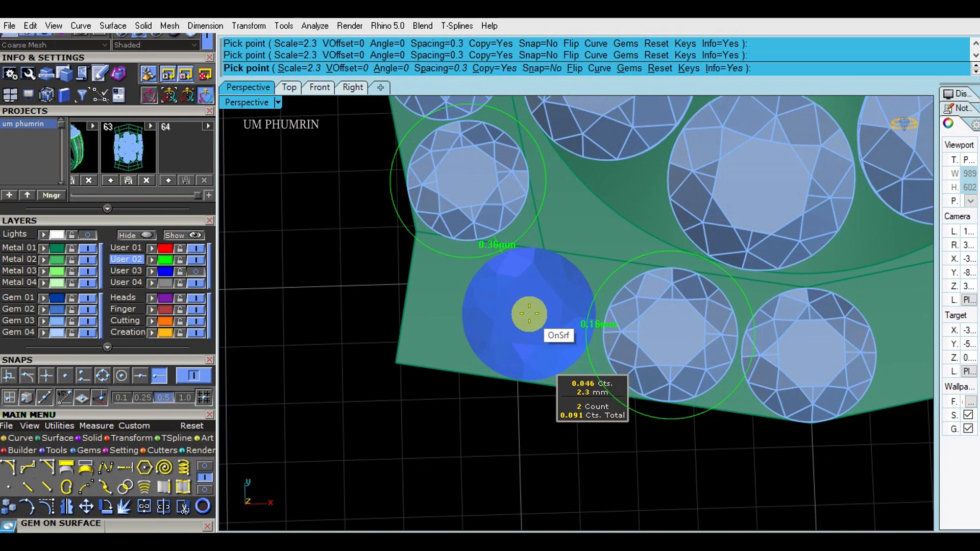
pyautogui.scroll(1, 531, 314)
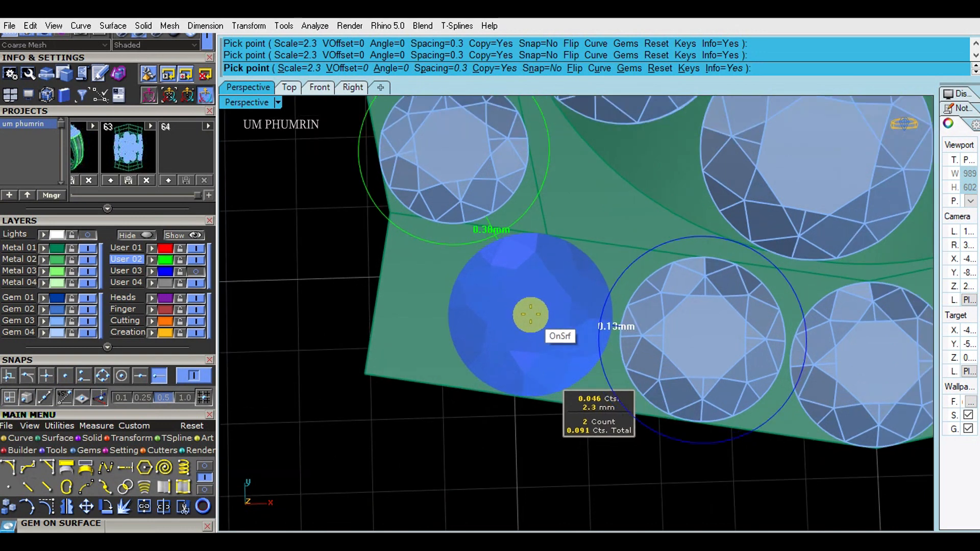
pyautogui.press('Return')
# Delete the two 2.3 mm gems from the lower border surface.
pyautogui.scroll(-2, 532, 315)
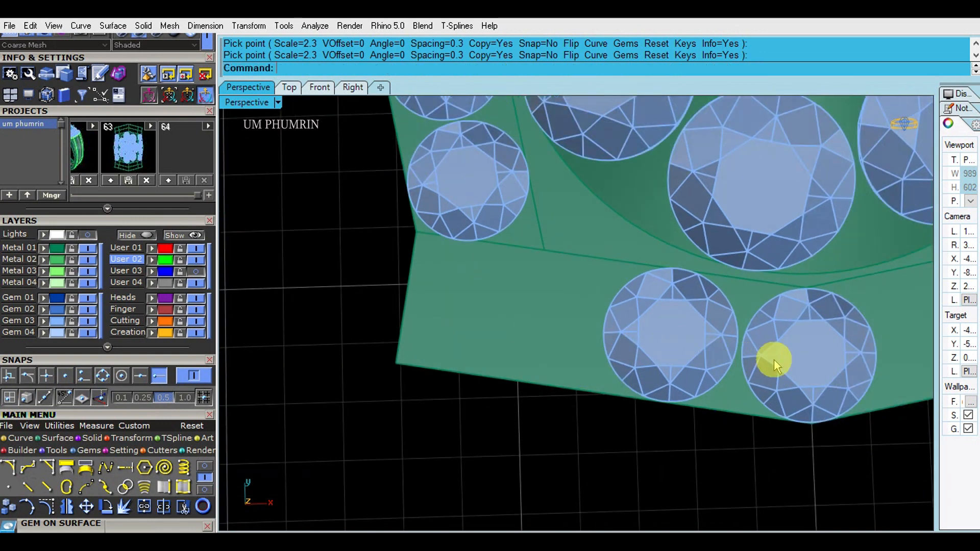
pyautogui.click(774, 359)
pyautogui.keyDown('shift'); pyautogui.click(649, 332); pyautogui.keyUp('shift')
pyautogui.write('gs')
pyautogui.press('Return')
pyautogui.click(649, 332)
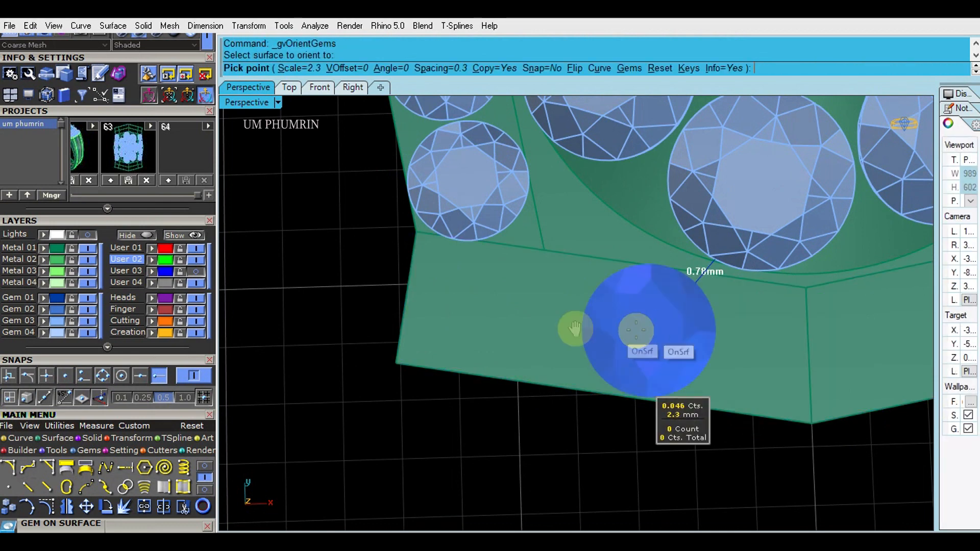
pyautogui.scroll(4, 573, 328)
pyautogui.press('Return')
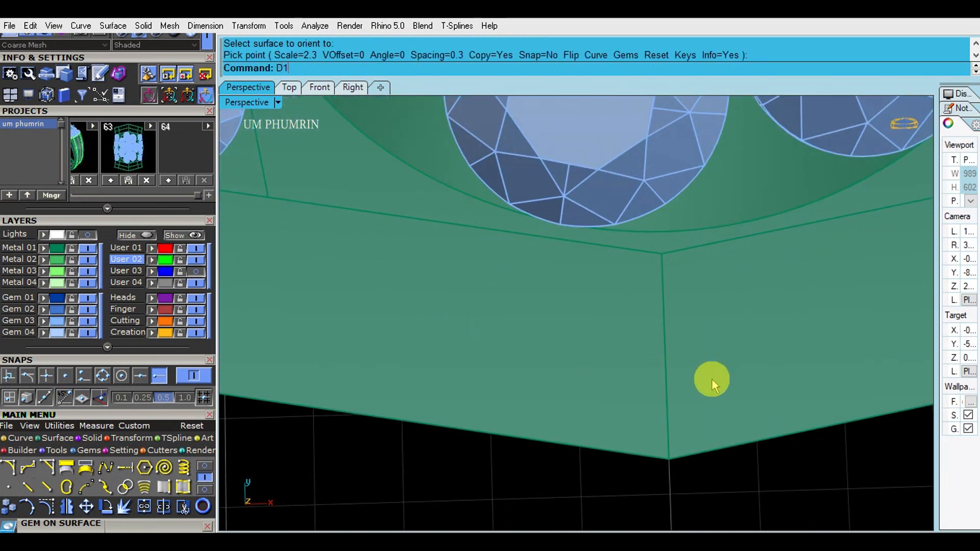
# Duplicate the lower border's middle fold edge as a curve and offset it 0.055 on the left-hand surface.
pyautogui.write('D1')
pyautogui.press('Return')
pyautogui.click(666, 371)
pyautogui.press('Return')
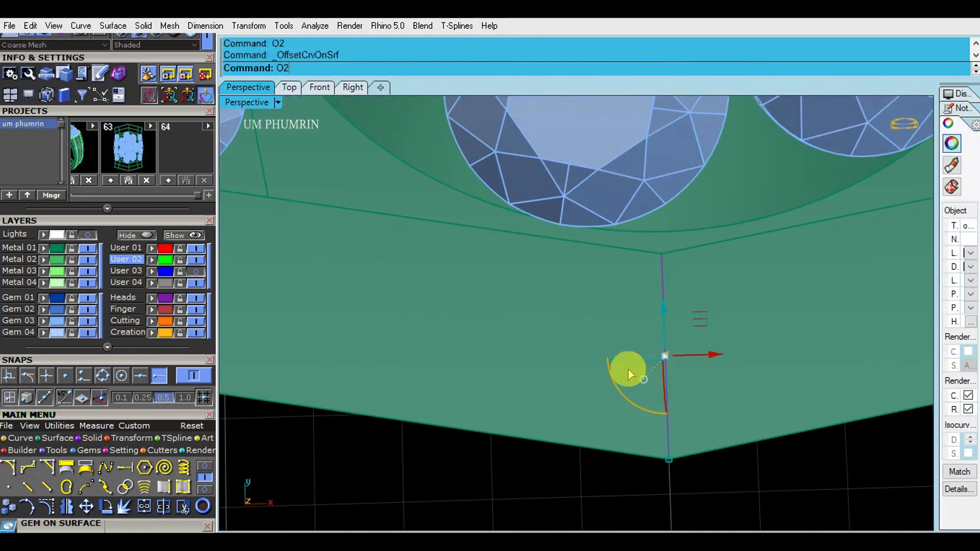
pyautogui.click(584, 367)
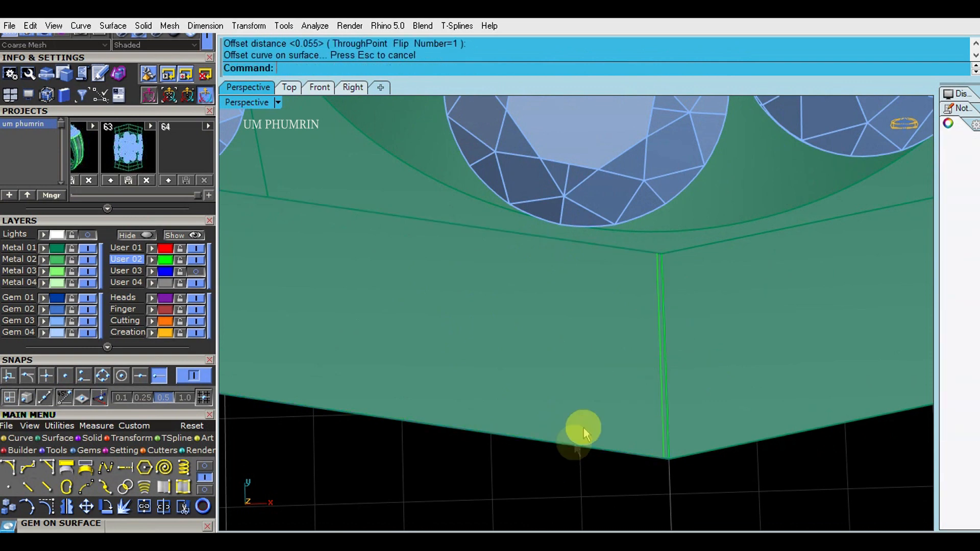
# Place two 2.3 mm gems side by side on the left half of the border from the offset line, and try a third.
pyautogui.keyDown('shift'); pyautogui.moveTo(581, 430); pyautogui.dragTo(599, 395, button='right'); pyautogui.keyUp('shift')
pyautogui.write('go')
pyautogui.press('Return')
pyautogui.click(589, 339)
pyautogui.scroll(2, 588, 332)
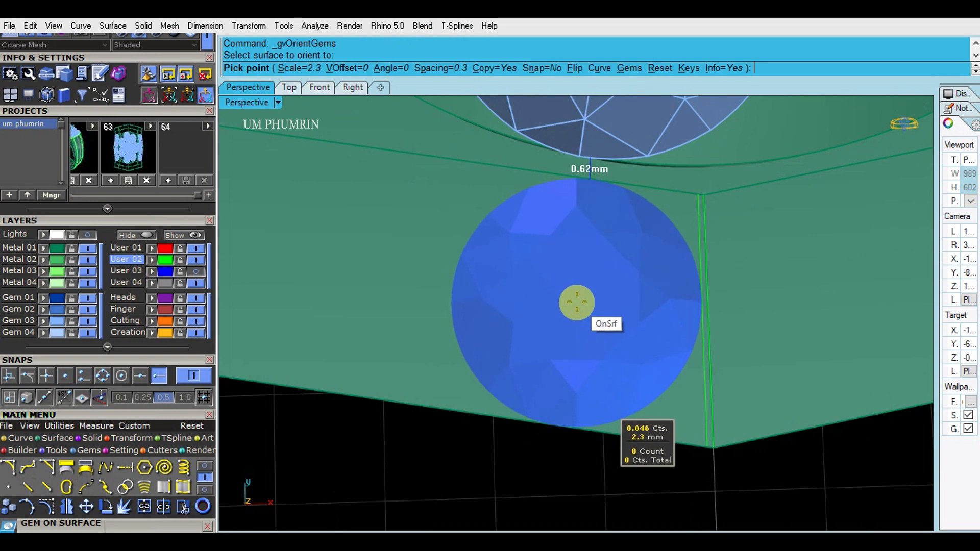
pyautogui.click(577, 301)
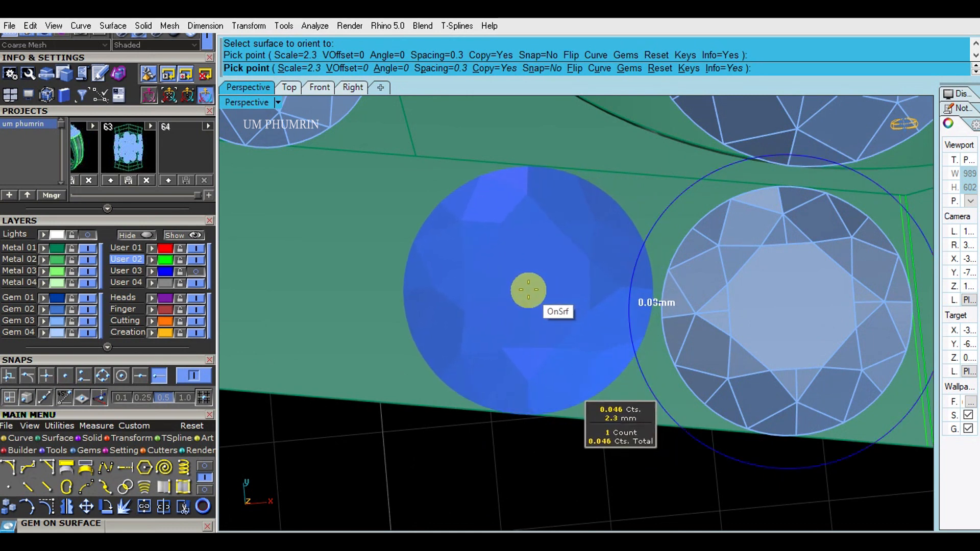
pyautogui.click(528, 290)
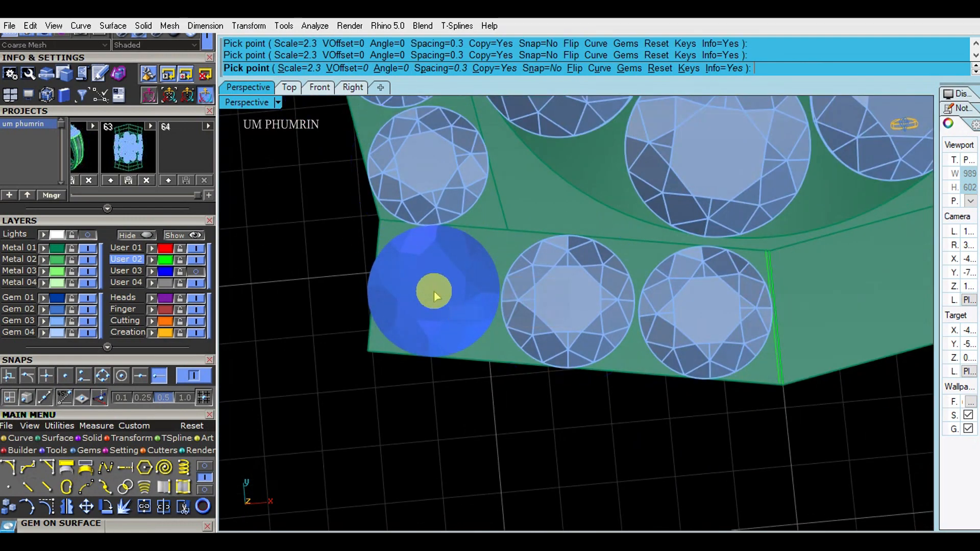
pyautogui.press('Return')
# Delete the two 2.3 mm gems beside the offset line on the left half of the border.
pyautogui.click(696, 300)
pyautogui.keyDown('shift'); pyautogui.click(580, 308); pyautogui.keyUp('shift')
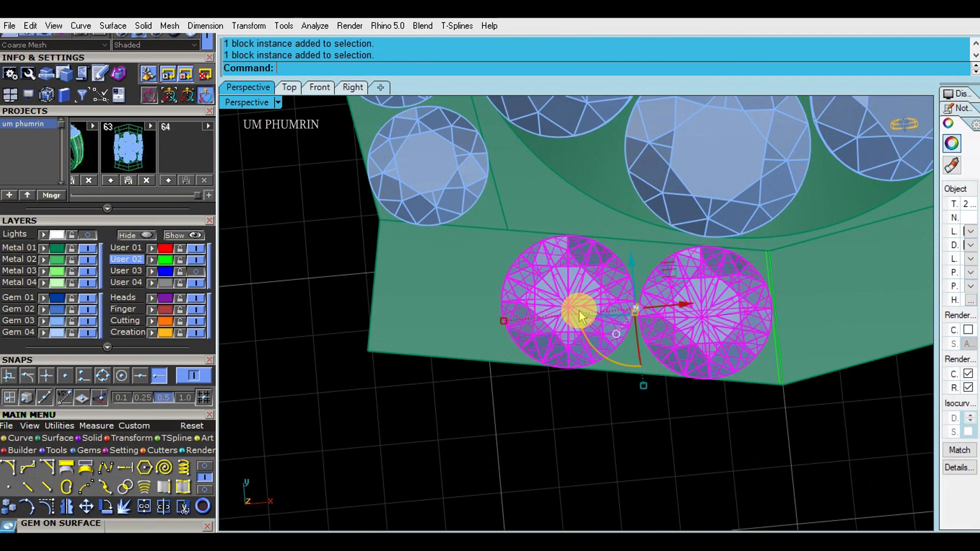
pyautogui.press('Delete')
# Reduce the gem scale to 2.1 mm and place a gem on the border's left half against the offset line.
pyautogui.keyDown('shift'); pyautogui.moveTo(644, 318); pyautogui.dragTo(550, 323, button='right'); pyautogui.keyUp('shift')
pyautogui.write('go')
pyautogui.press('Return')
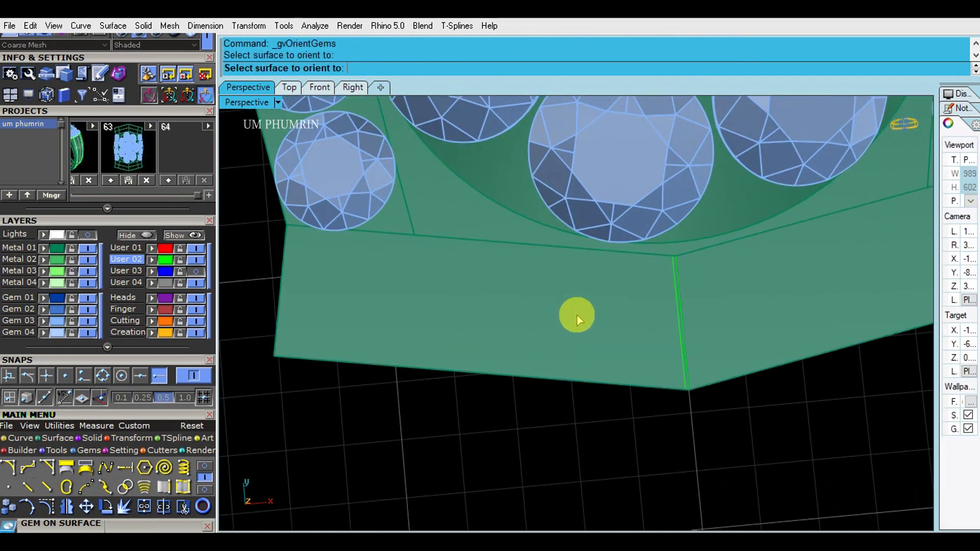
pyautogui.click(570, 314)
pyautogui.scroll(2, 599, 314)
pyautogui.press('Down')
pyautogui.scroll(2, 611, 319)
pyautogui.press('Down')
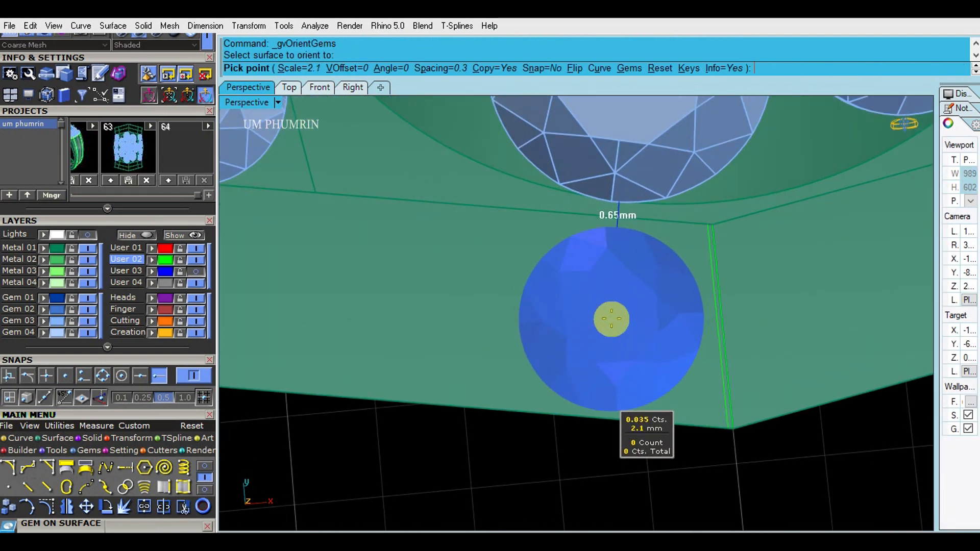
pyautogui.scroll(2, 618, 316)
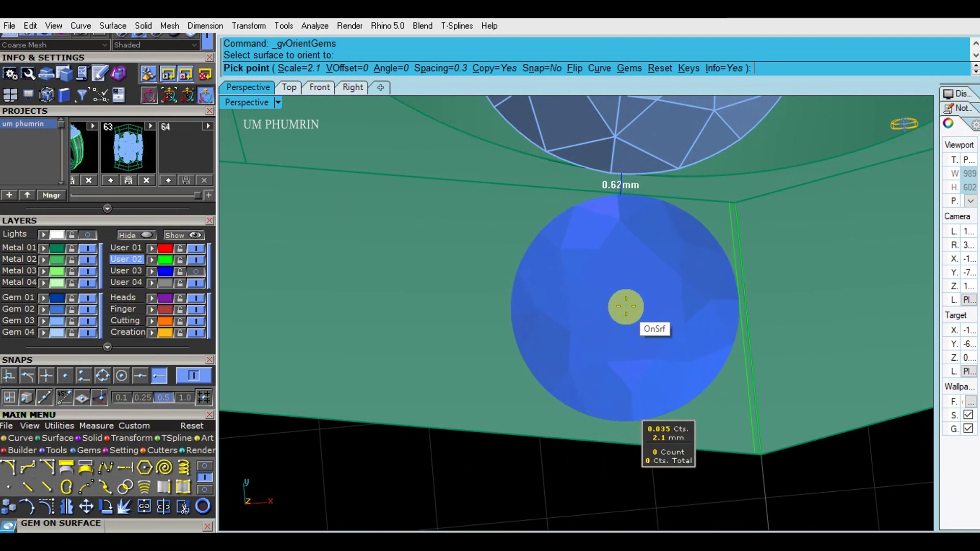
pyautogui.click(625, 306)
# Place a second 2.1 mm gem on the border about 0.1 mm to the left of the first.
pyautogui.scroll(-3, 630, 313)
pyautogui.scroll(3, 586, 306)
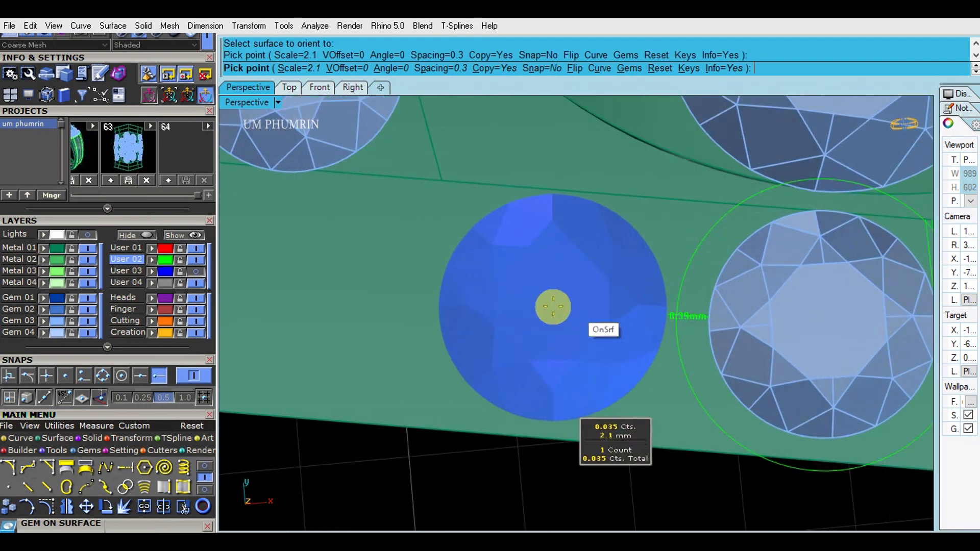
pyautogui.scroll(3, 591, 306)
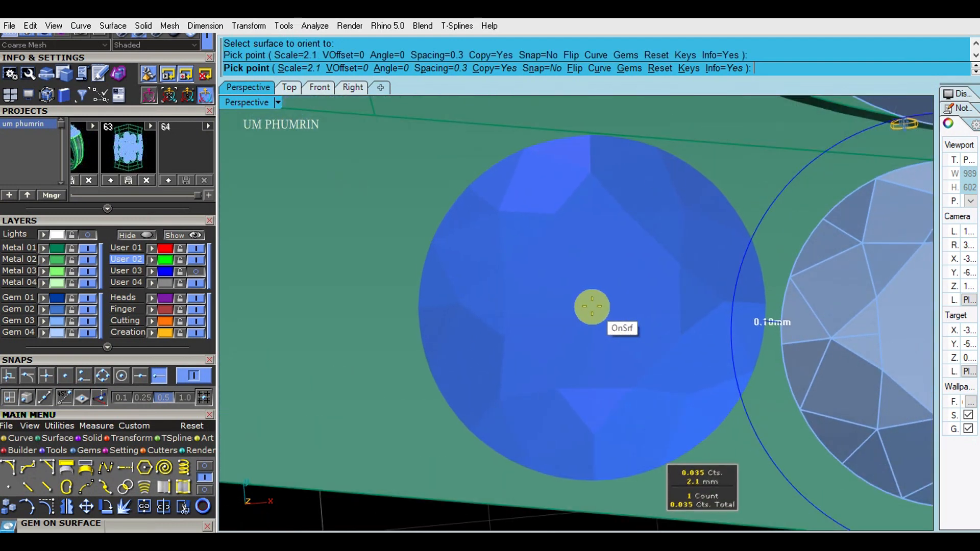
pyautogui.click(592, 305)
# Place a third 2.1 mm gem at the border's left end, about 0.1 mm from the corner gem above, and finish placing.
pyautogui.scroll(-3, 591, 306)
pyautogui.scroll(3, 564, 313)
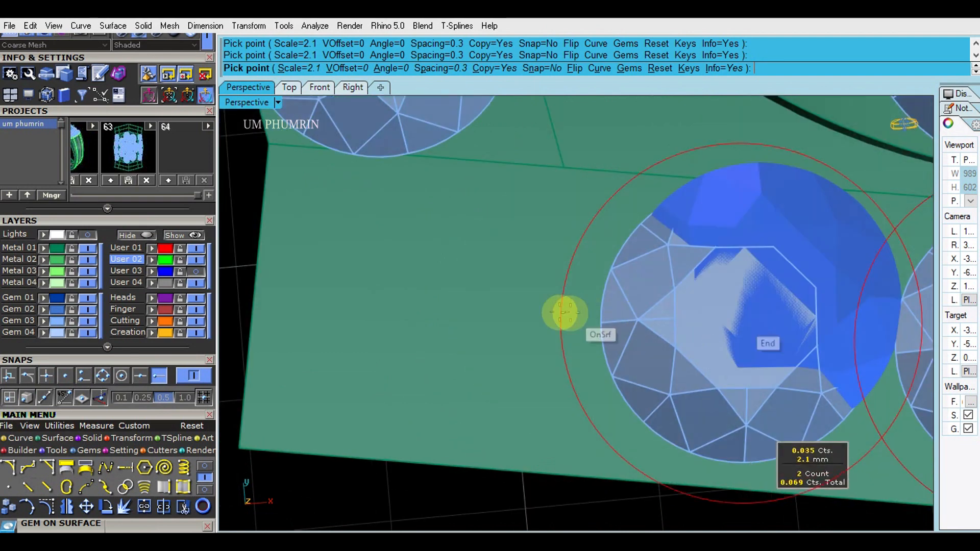
pyautogui.scroll(2, 453, 299)
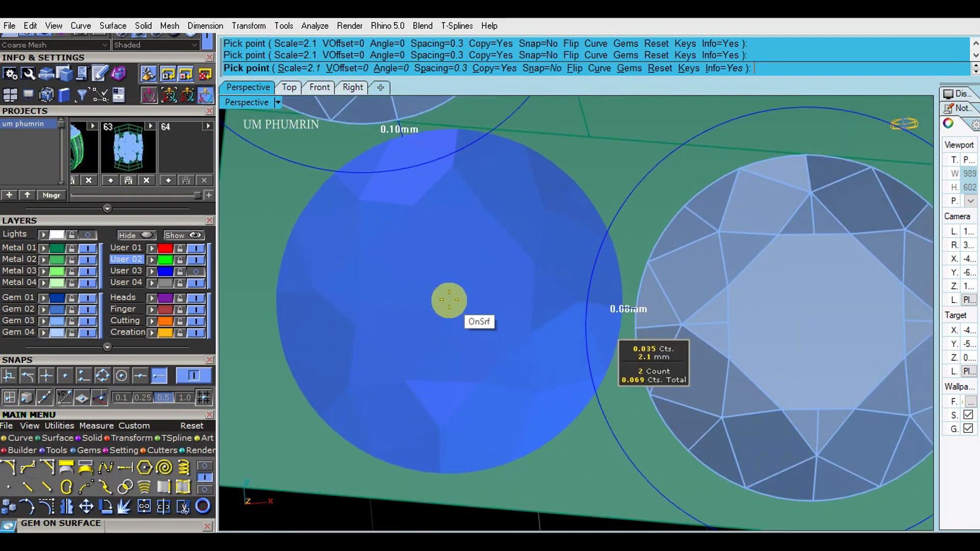
pyautogui.click(448, 300)
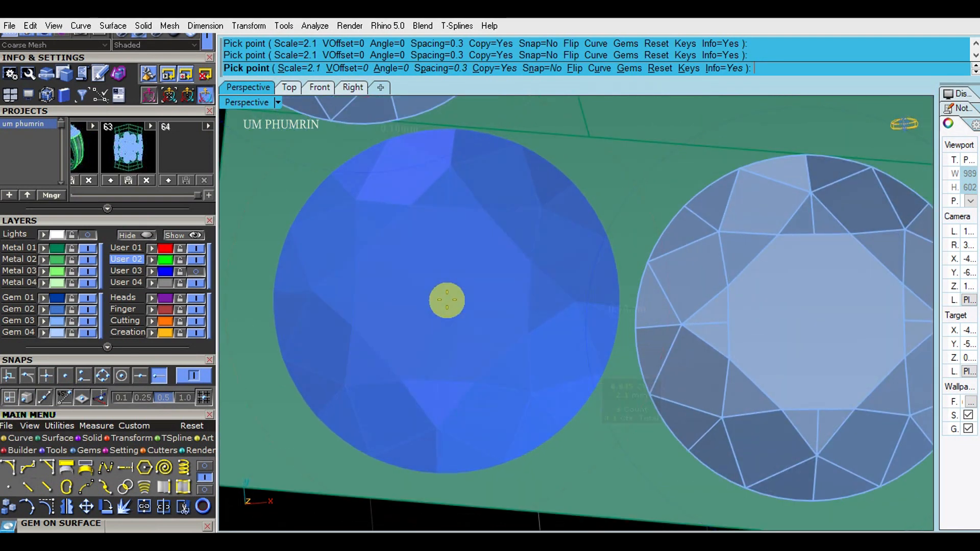
pyautogui.scroll(-2, 447, 300)
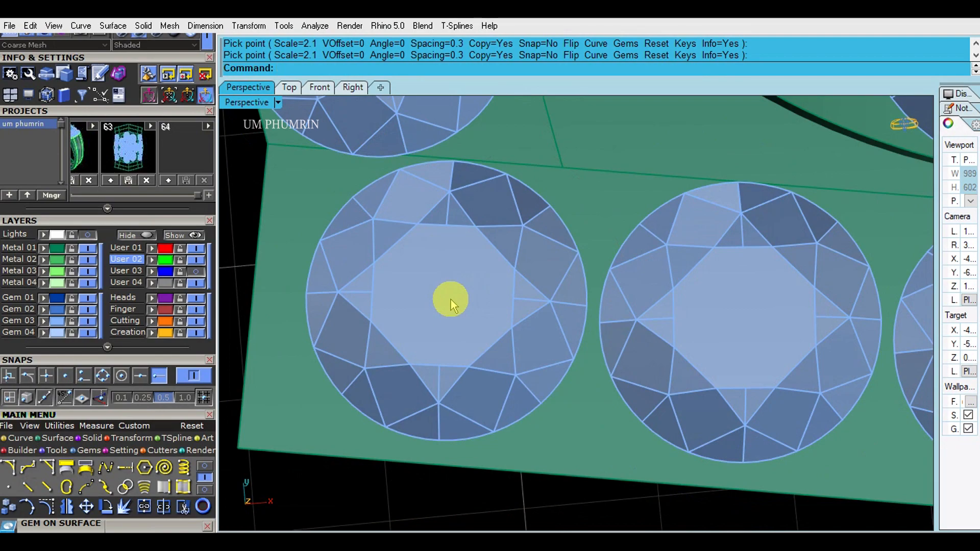
# Delete the two outermost 2.1 mm gems on the left half of the lower border.
pyautogui.scroll(-5, 451, 299)
pyautogui.moveTo(575, 399); pyautogui.dragTo(606, 388, button='right')
pyautogui.click(598, 363)
pyautogui.keyDown('shift'); pyautogui.click(525, 379); pyautogui.keyUp('shift')
pyautogui.moveTo(518, 382); pyautogui.dragTo(452, 398, button='right')
pyautogui.keyDown('shift'); pyautogui.click(438, 379); pyautogui.keyUp('shift')
pyautogui.scroll(-4, 451, 380)
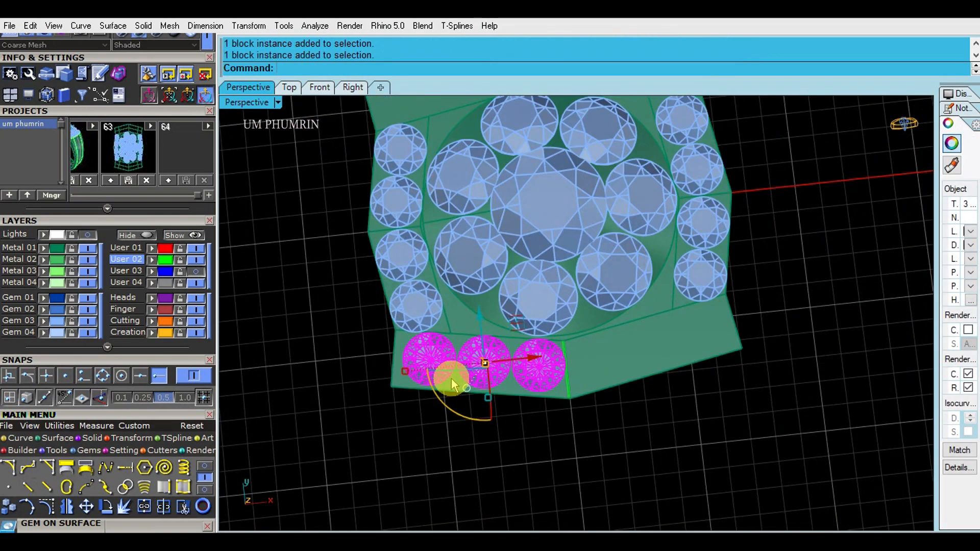
pyautogui.click(497, 440)
pyautogui.click(485, 371)
pyautogui.keyDown('shift'); pyautogui.click(430, 358); pyautogui.keyUp('shift')
pyautogui.write('De')
pyautogui.press('Return')
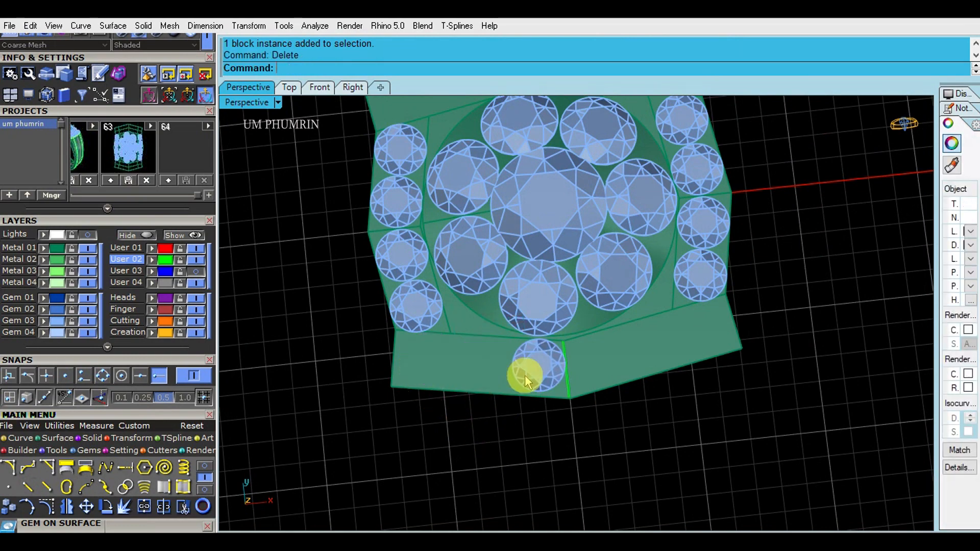
# Delete the remaining 2.1 mm gem beside the vertical offset line.
pyautogui.scroll(2, 524, 376)
pyautogui.click(538, 374)
pyautogui.keyDown('shift'); pyautogui.moveTo(536, 389); pyautogui.dragTo(528, 407, button='right'); pyautogui.keyUp('shift')
pyautogui.write('de')
pyautogui.press('Return')
# Orient a gem onto the lower border surface at scale 2.2 and place it on the left half against the vertical offset line.
pyautogui.write('gs')
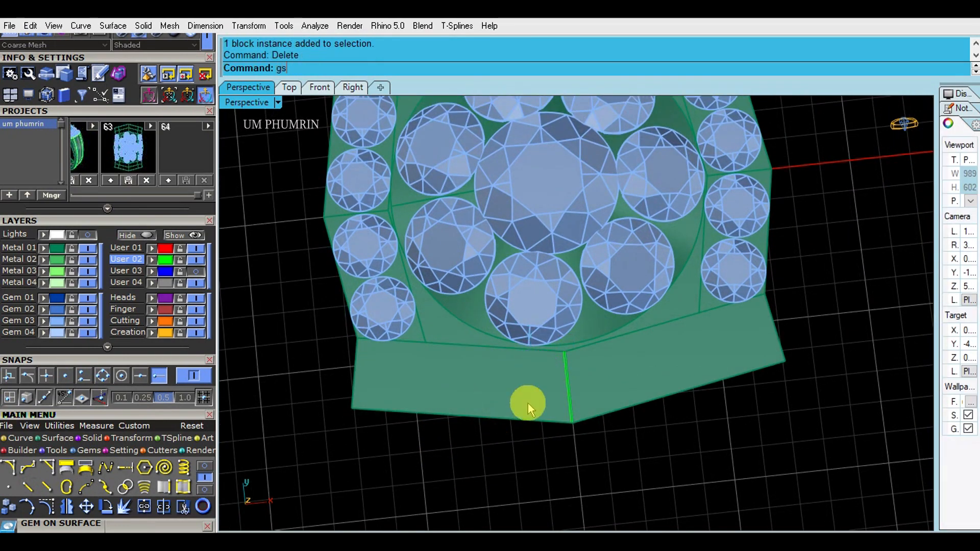
pyautogui.press('Return')
pyautogui.click(527, 403)
pyautogui.scroll(5, 527, 393)
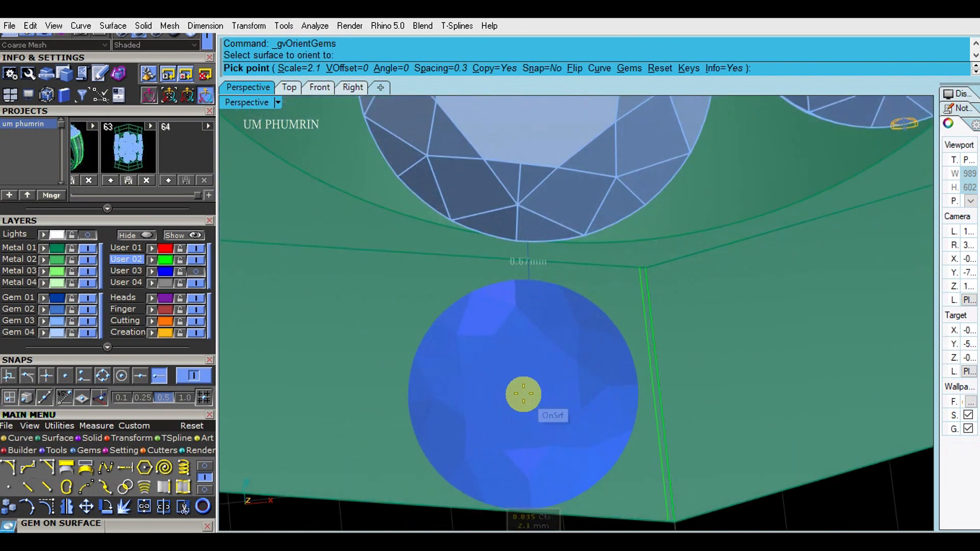
pyautogui.press('Up')
pyautogui.scroll(4, 524, 392)
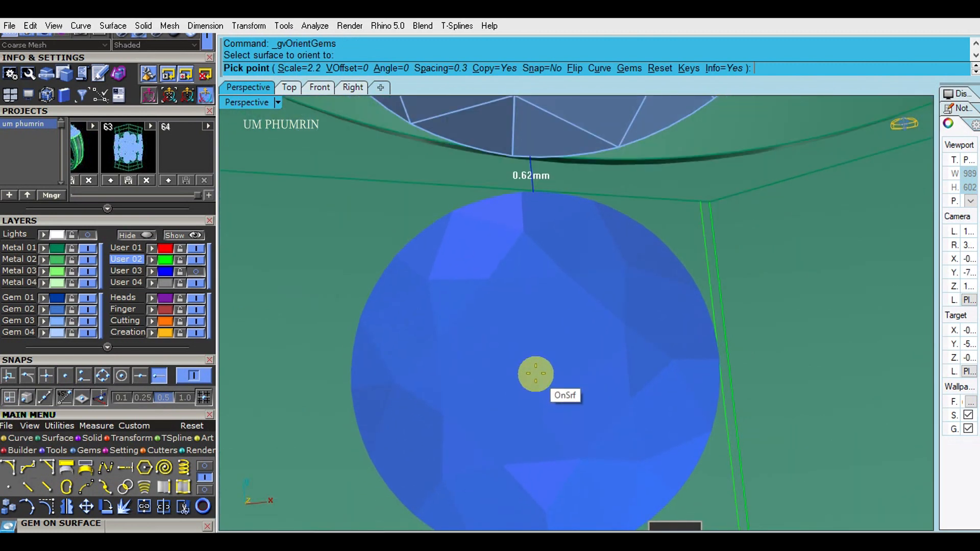
pyautogui.click(536, 374)
# Place a second 2.2 mm gem on the lower border about 0.1 mm to the left of the first.
pyautogui.scroll(-3, 535, 374)
pyautogui.keyDown('shift'); pyautogui.moveTo(535, 373); pyautogui.dragTo(674, 370, button='right'); pyautogui.keyUp('shift')
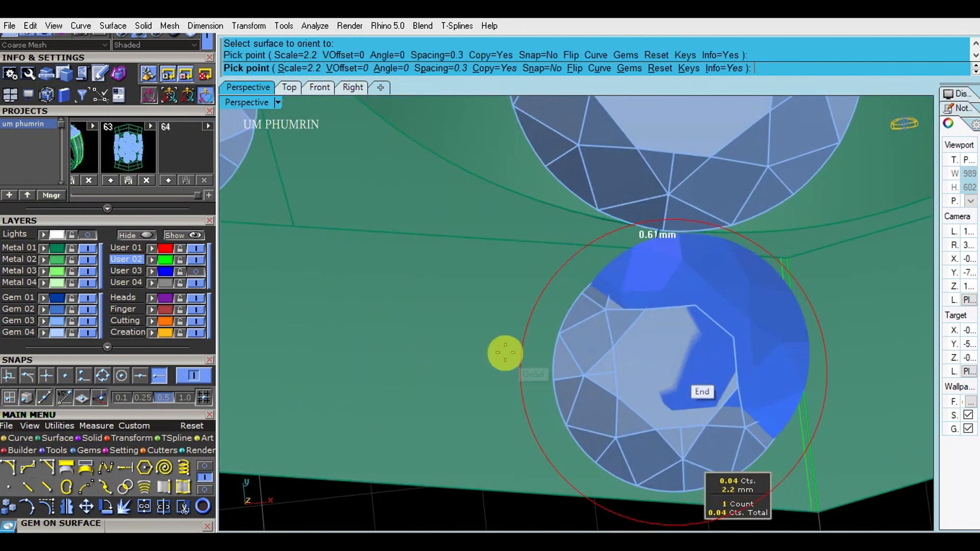
pyautogui.scroll(1, 502, 352)
pyautogui.scroll(-1, 525, 355)
pyautogui.scroll(3, 521, 357)
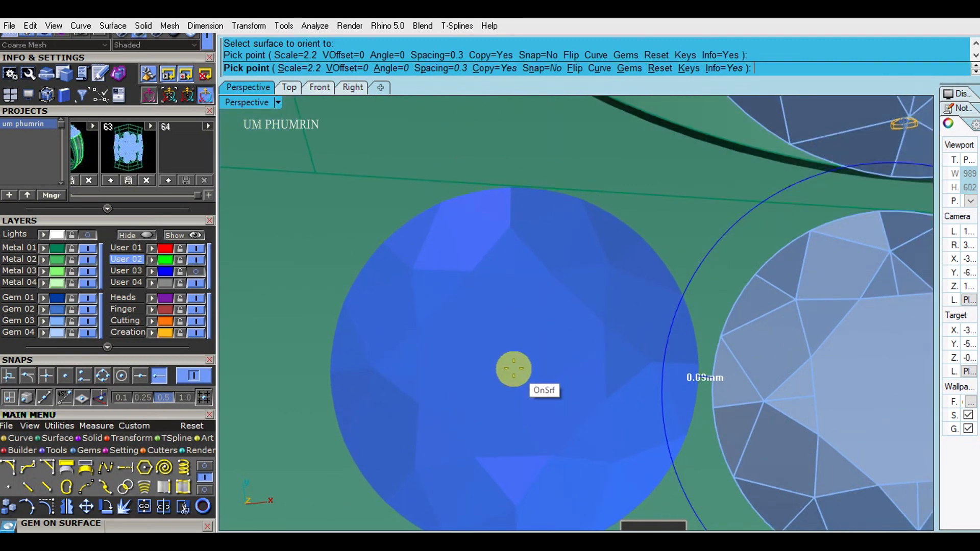
pyautogui.click(512, 368)
# Place a third 2.2 mm gem at the border's left end, about 0.05 mm from the corner gem above, and finish placing.
pyautogui.scroll(-2, 512, 369)
pyautogui.keyDown('shift'); pyautogui.moveTo(512, 368); pyautogui.dragTo(692, 374, button='right'); pyautogui.keyUp('shift')
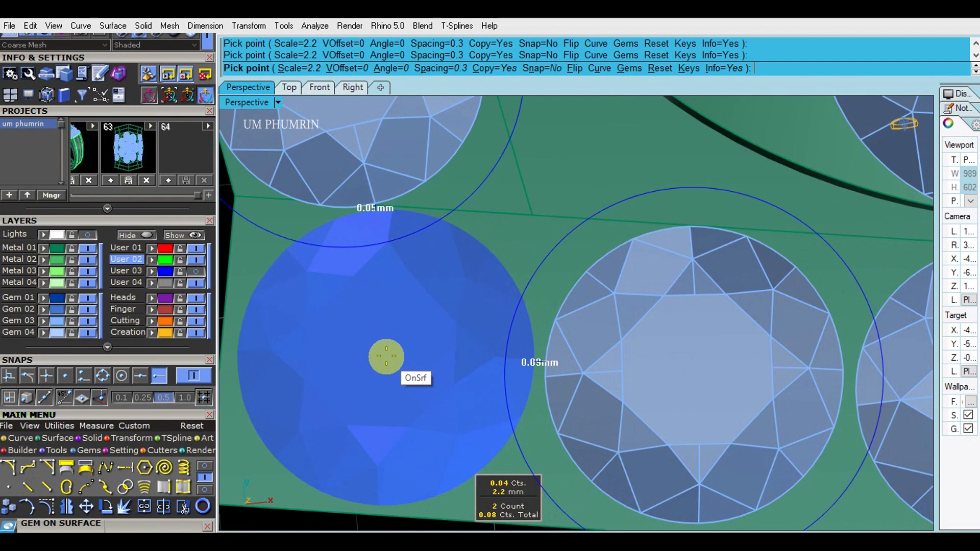
pyautogui.click(387, 356)
pyautogui.rightClick(392, 357)
pyautogui.scroll(-10, 420, 360)
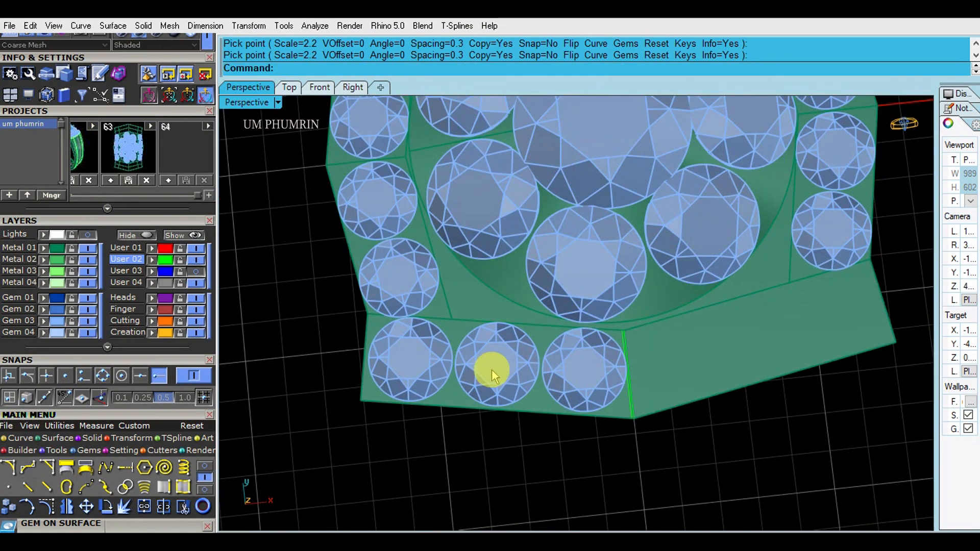
pyautogui.moveTo(620, 422); pyautogui.dragTo(623, 416)
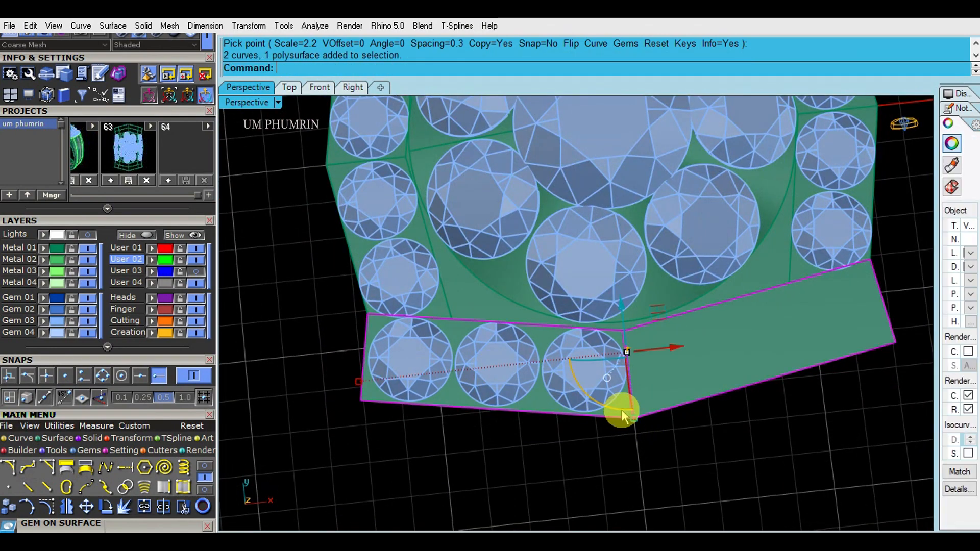
pyautogui.keyDown('ctrl'); pyautogui.click(621, 411); pyautogui.keyUp('ctrl')
pyautogui.keyDown('ctrl'); pyautogui.click(610, 414); pyautogui.keyUp('ctrl')
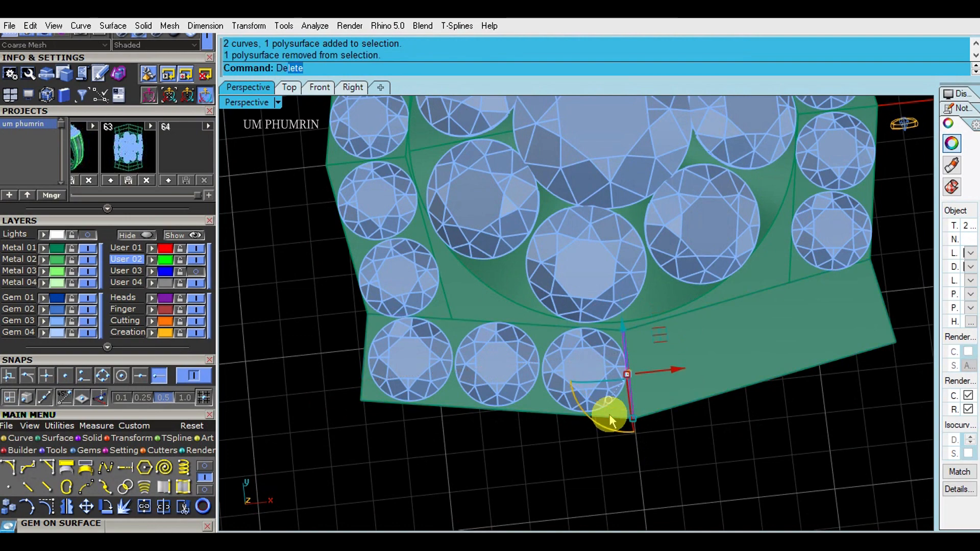
pyautogui.scroll(5, 607, 451)
pyautogui.press('Return')
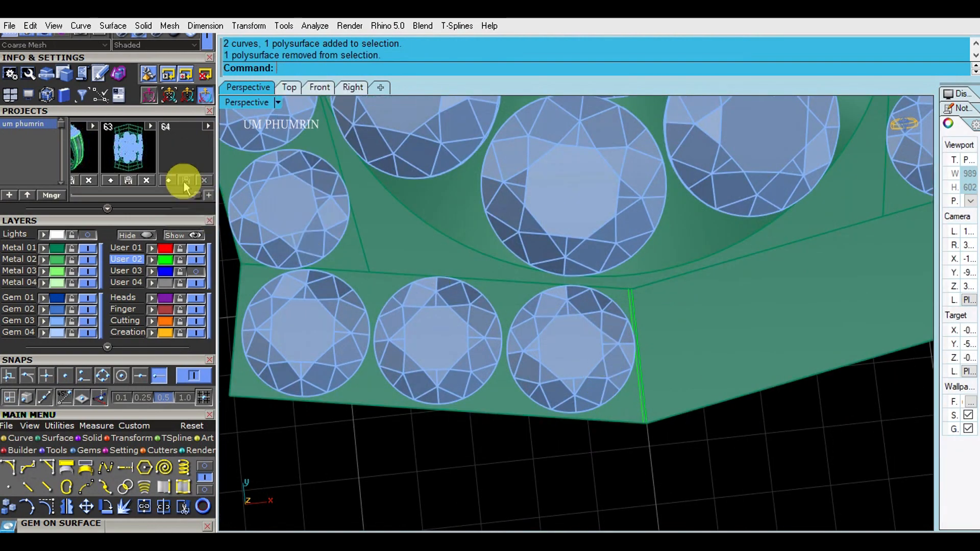
# In the top view, offset the lower border's inner edge curve outward by 2.2 mm.
pyautogui.click(290, 88)
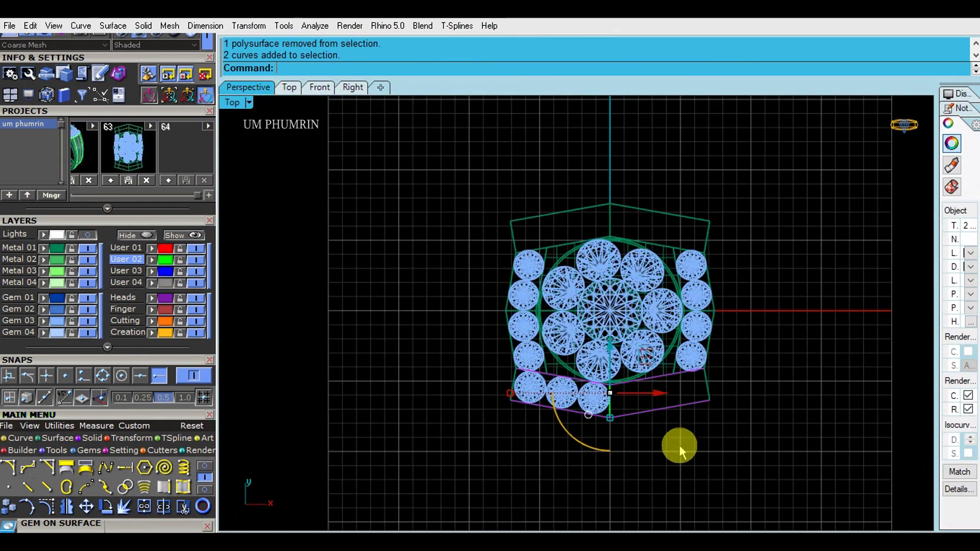
pyautogui.keyDown('ctrl'); pyautogui.moveTo(643, 425); pyautogui.dragTo(627, 406); pyautogui.keyUp('ctrl')
pyautogui.moveTo(620, 413); pyautogui.dragTo(607, 438, button='right')
pyautogui.write('ff')
pyautogui.press('Return')
pyautogui.scroll(6, 590, 445)
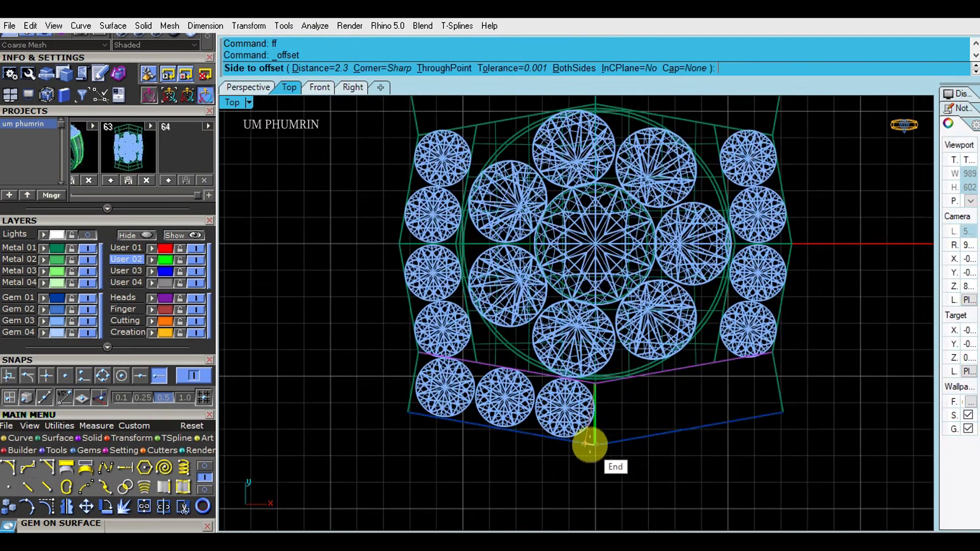
pyautogui.write('2.2')
pyautogui.rightClick(588, 443)
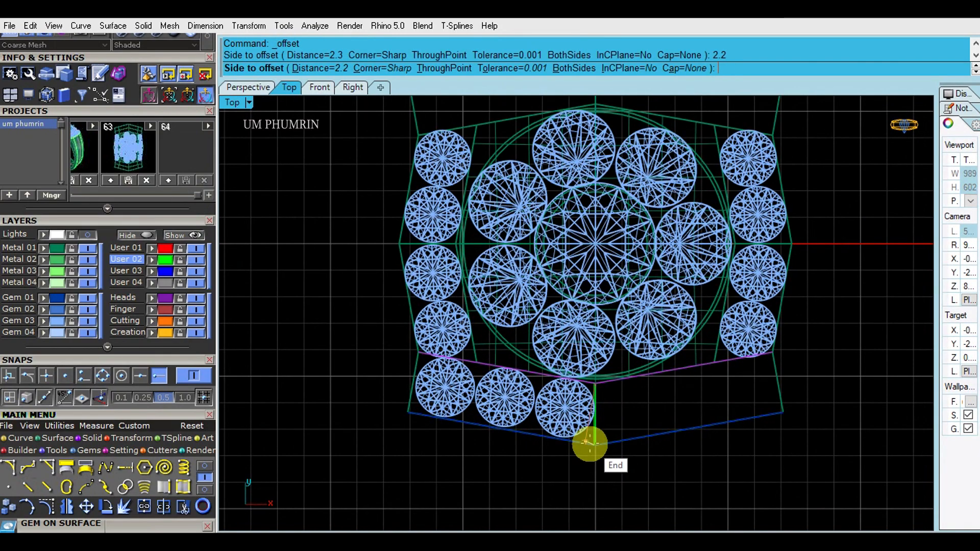
pyautogui.click(588, 442)
# Delete the old curve along the lower border's outer edge.
pyautogui.scroll(8, 589, 442)
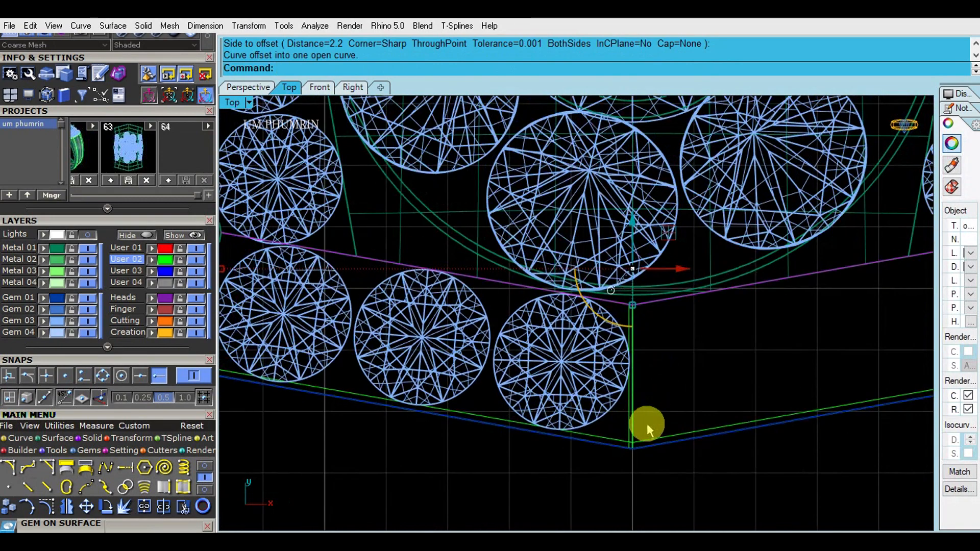
pyautogui.click(595, 455)
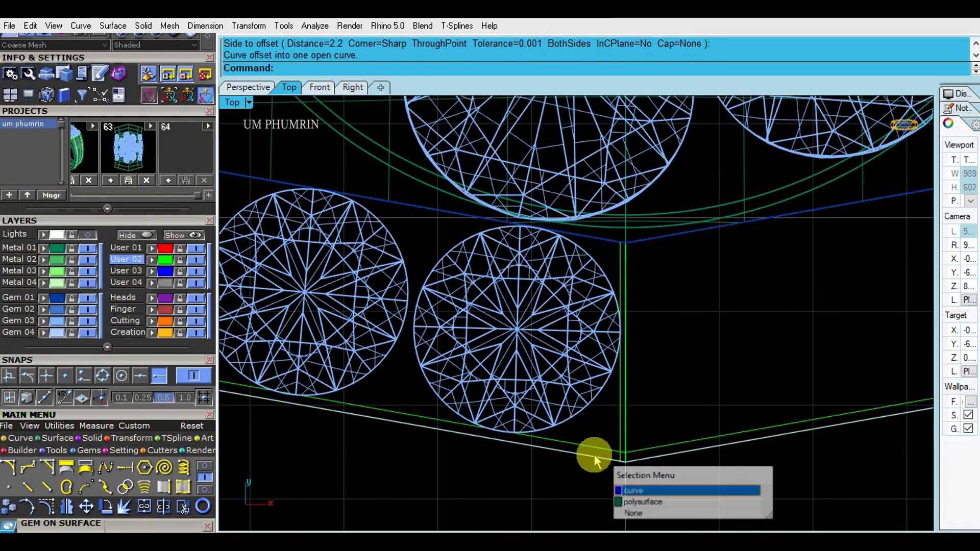
pyautogui.rightClick(595, 456)
pyautogui.press('Delete')
# Split the lower border polysurface with the new offset curve.
pyautogui.click(596, 455)
pyautogui.write('Ss')
pyautogui.rightClick(597, 451)
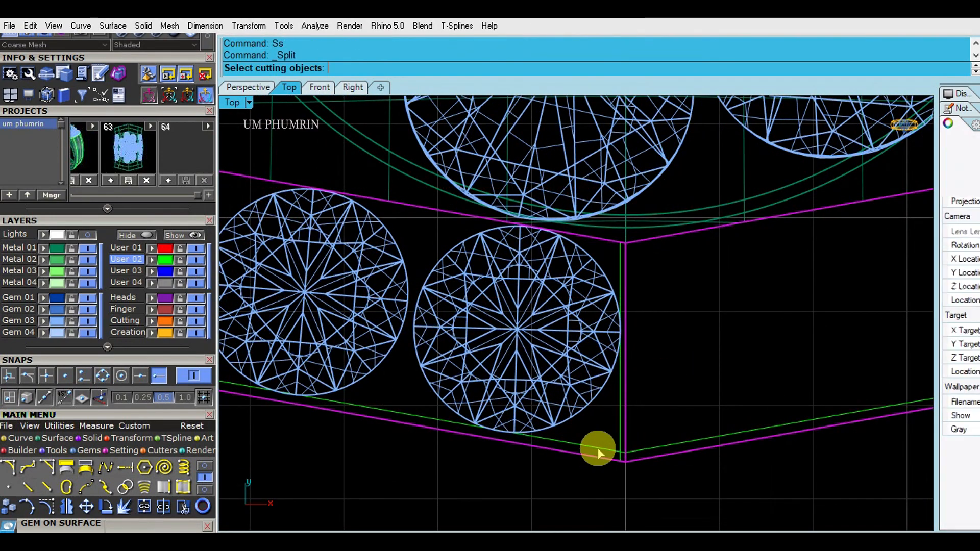
pyautogui.click(598, 448)
pyautogui.rightClick(597, 453)
# Delete the split-off outer strip of the lower border, the offset curve and the vertical guide lines at its centre.
pyautogui.moveTo(597, 472); pyautogui.dragTo(584, 439)
pyautogui.click(611, 437)
pyautogui.moveTo(598, 476); pyautogui.dragTo(589, 438)
pyautogui.click(596, 438)
pyautogui.keyDown('ctrl'); pyautogui.moveTo(699, 419); pyautogui.dragTo(625, 394); pyautogui.keyUp('ctrl')
pyautogui.scroll(-4, 617, 393)
pyautogui.press('Delete')
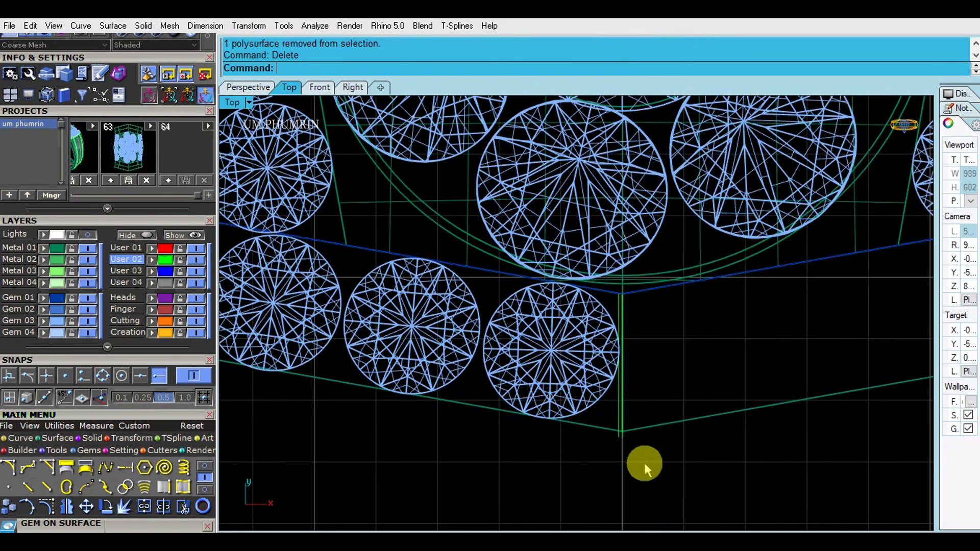
pyautogui.moveTo(598, 436); pyautogui.dragTo(598, 434)
pyautogui.press('Delete')
pyautogui.scroll(-4, 599, 431)
pyautogui.keyDown('shift'); pyautogui.click(584, 394); pyautogui.keyUp('shift')
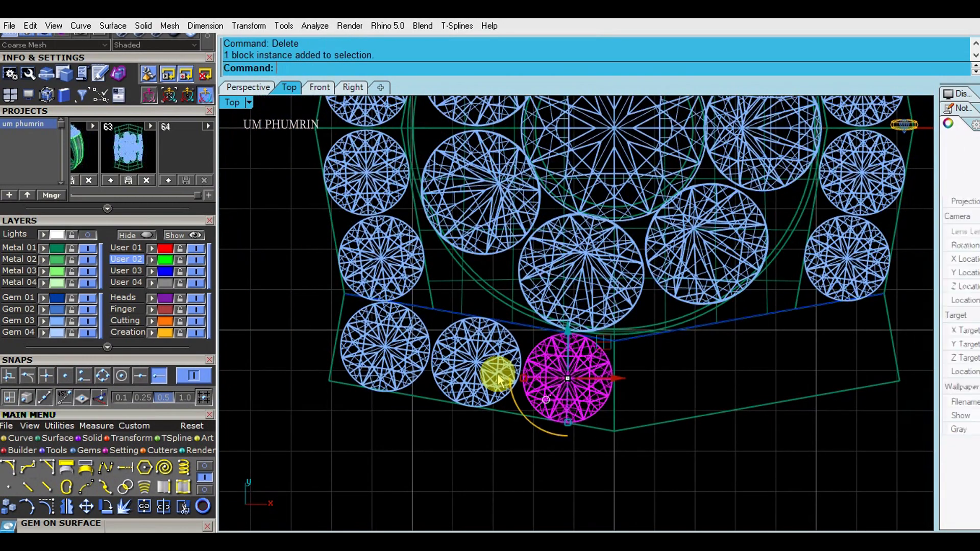
pyautogui.keyDown('shift'); pyautogui.click(497, 374); pyautogui.keyUp('shift')
pyautogui.keyDown('shift'); pyautogui.click(423, 362); pyautogui.keyUp('shift')
pyautogui.click(408, 394)
pyautogui.scroll(5, 398, 357)
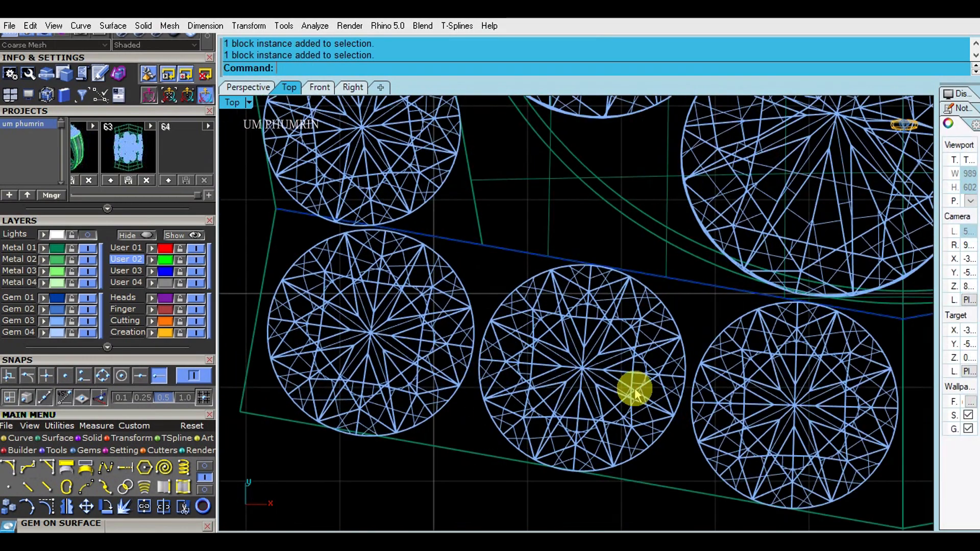
# Mirror the three 2.2 mm gems about the Y axis through the origin onto the lower border's right half.
pyautogui.click(561, 387)
pyautogui.click(401, 380)
pyautogui.keyDown('shift'); pyautogui.click(586, 388); pyautogui.keyUp('shift')
pyautogui.scroll(-6, 683, 398)
pyautogui.keyDown('shift'); pyautogui.click(741, 414); pyautogui.keyUp('shift')
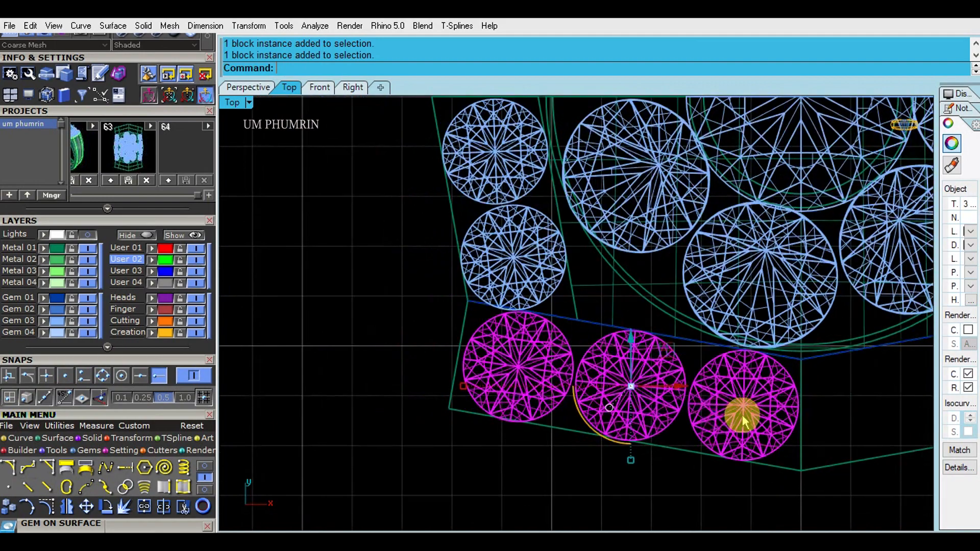
pyautogui.moveTo(742, 415); pyautogui.dragTo(489, 386, button='right')
pyautogui.write('mirror')
pyautogui.press('Return')
pyautogui.write('0')
pyautogui.press('Return')
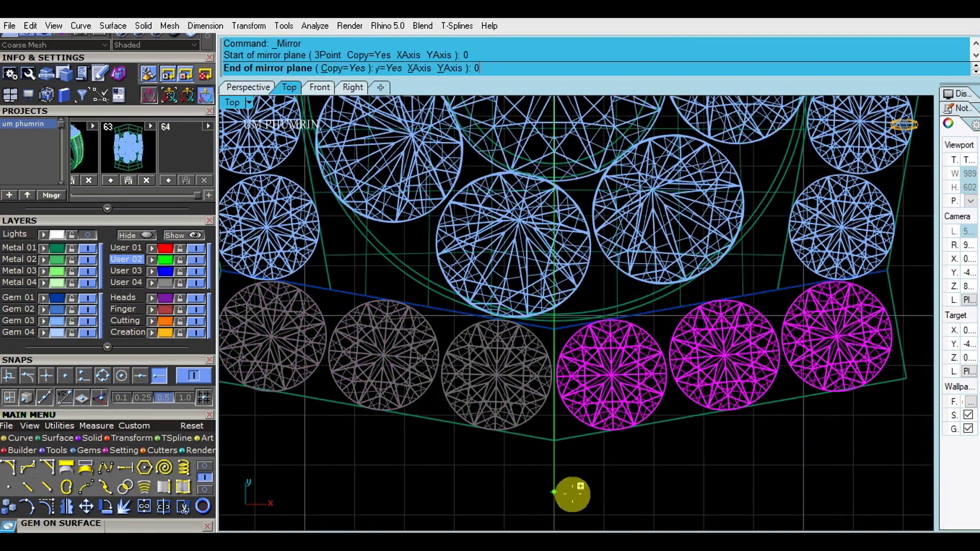
pyautogui.click(567, 485)
# Group all six gems of the lower border.
pyautogui.scroll(-2, 565, 472)
pyautogui.scroll(-1, 568, 474)
pyautogui.keyDown('shift'); pyautogui.click(587, 414); pyautogui.keyUp('shift')
pyautogui.keyDown('shift'); pyautogui.click(647, 408); pyautogui.keyUp('shift')
pyautogui.keyDown('shift'); pyautogui.click(691, 408); pyautogui.keyUp('shift')
pyautogui.write('g')
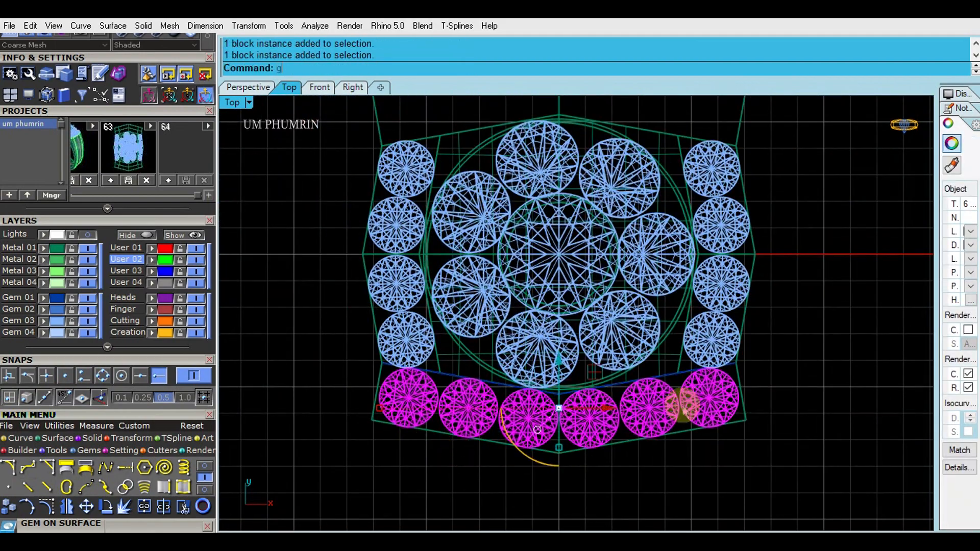
pyautogui.press('Return')
# Mirror the six lower border gems across the X axis through the origin onto the upper border.
pyautogui.scroll(-4, 605, 417)
pyautogui.moveTo(605, 416); pyautogui.dragTo(566, 446, button='right')
pyautogui.write('Mirr')
pyautogui.press('Return')
pyautogui.write('0')
pyautogui.press('Return')
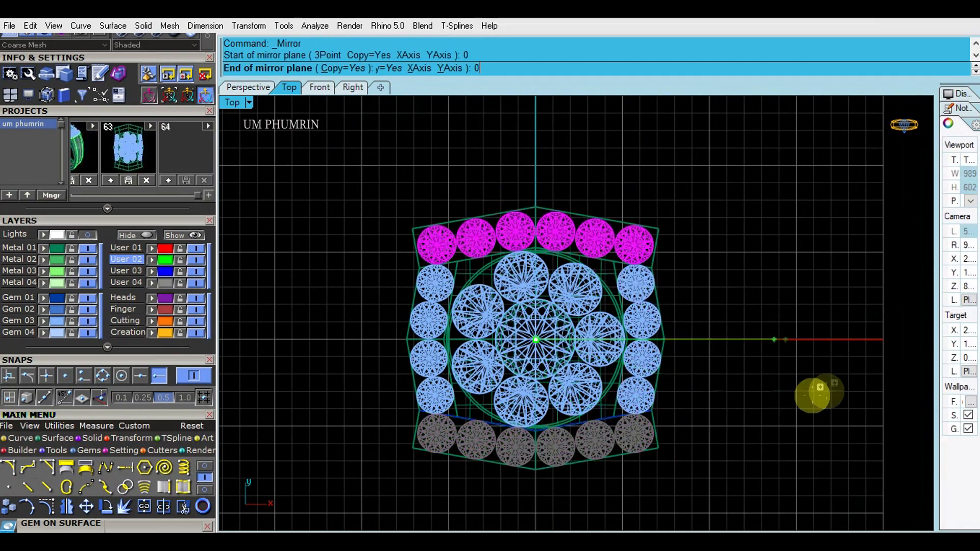
pyautogui.click(819, 393)
# Save the ring file, checking the completed gem border in the perspective view.
pyautogui.moveTo(841, 390); pyautogui.dragTo(752, 370, button='right')
pyautogui.hotkey('ctrl', 's')
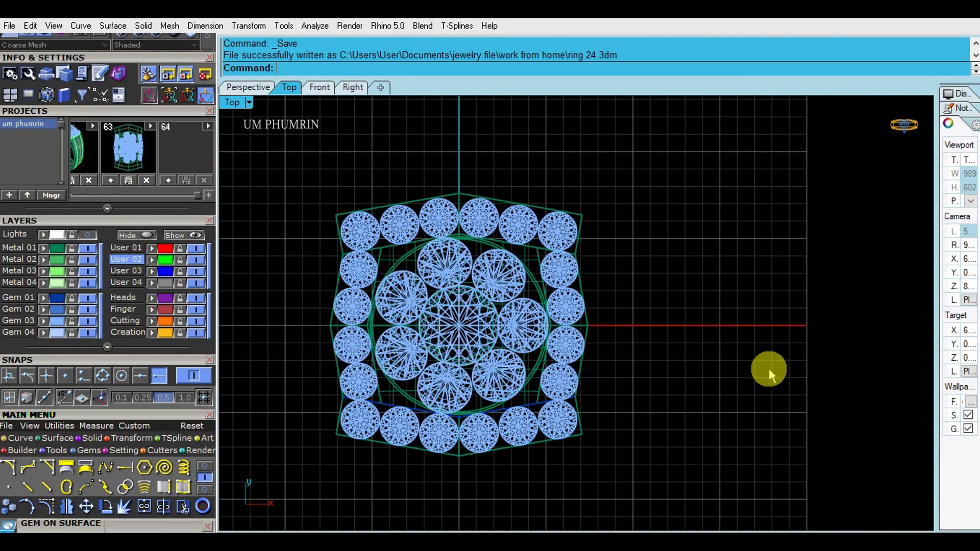
pyautogui.click(244, 88)
pyautogui.moveTo(608, 280); pyautogui.dragTo(669, 347, button='right')
pyautogui.hotkey('ctrl', 's')
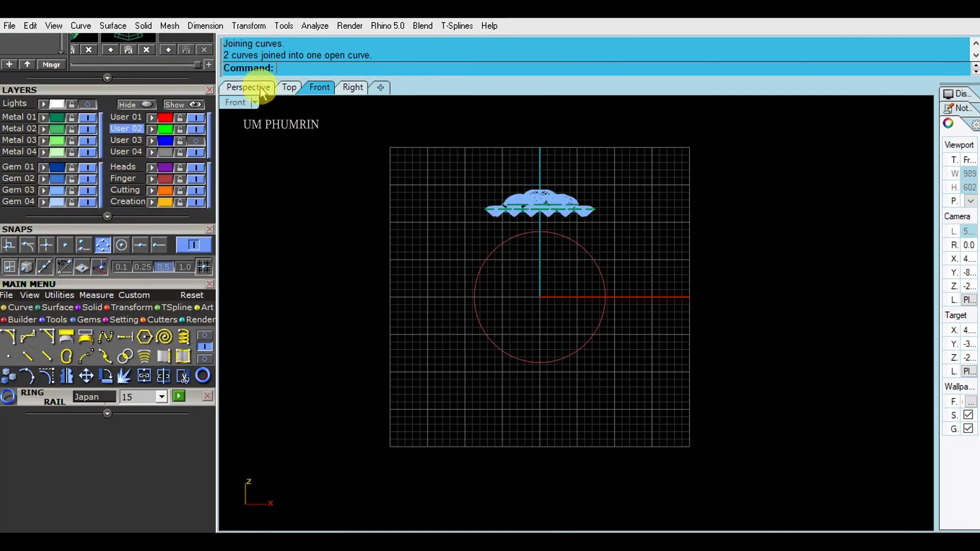
# In the perspective view, isolate the ring top's border and base surfaces by hiding the gems and all other objects.
pyautogui.click(261, 90)
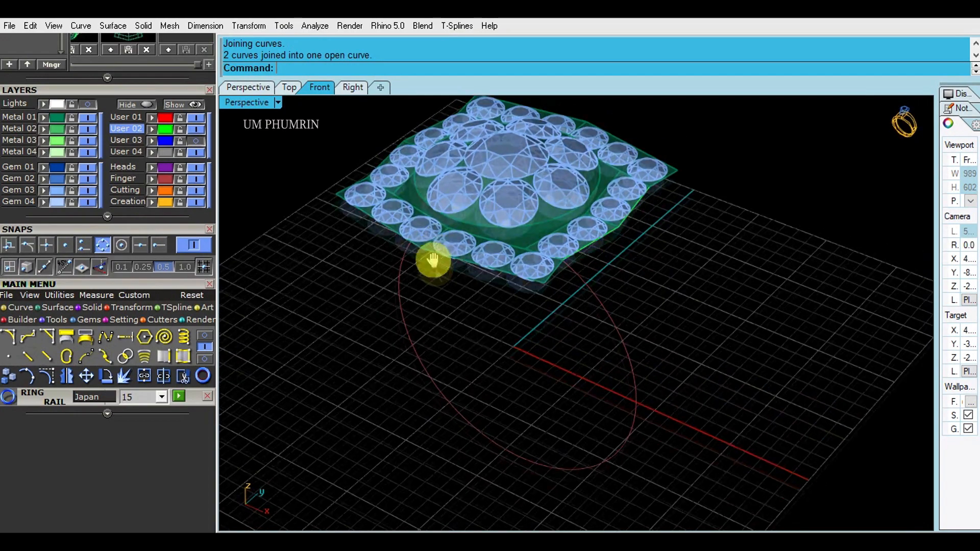
pyautogui.click(289, 88)
pyautogui.click(320, 87)
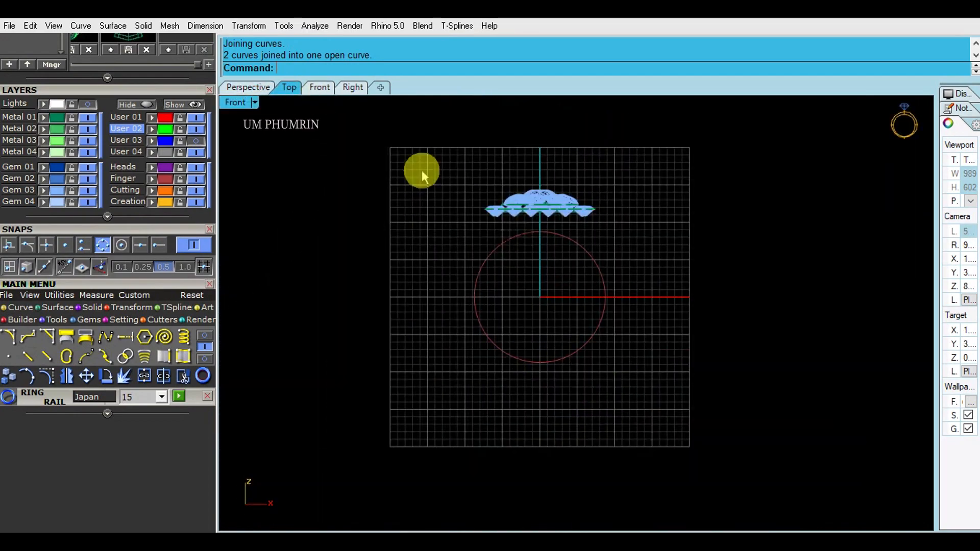
pyautogui.scroll(3, 466, 168)
pyautogui.click(261, 89)
pyautogui.scroll(3, 558, 306)
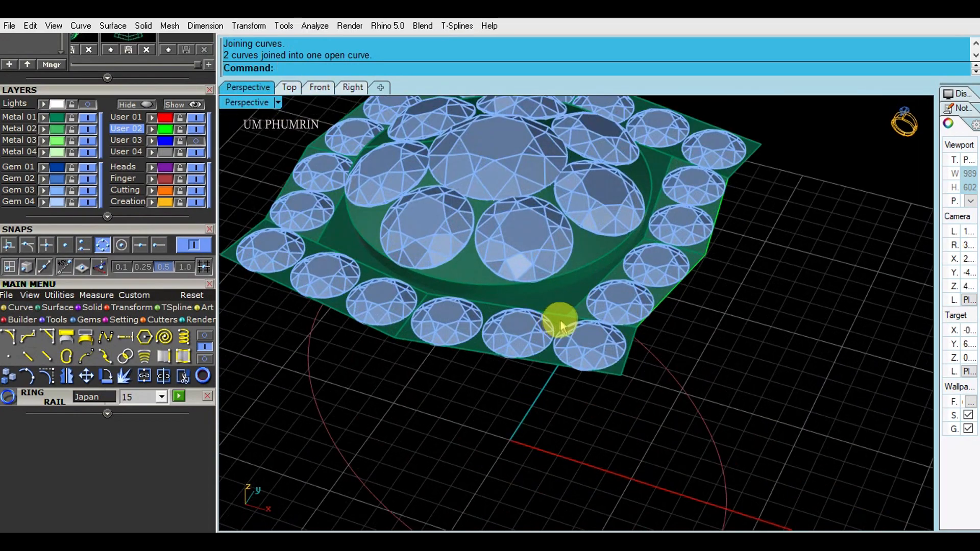
pyautogui.click(570, 320)
pyautogui.click(147, 105)
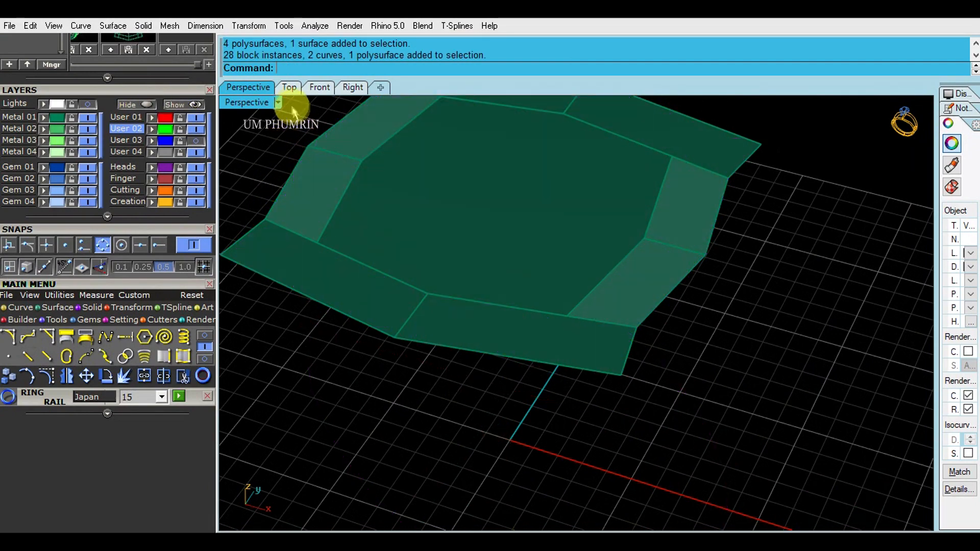
# Select the isolated surfaces in the top view and show all hidden objects again.
pyautogui.click(289, 88)
pyautogui.click(566, 311)
pyautogui.scroll(2, 547, 227)
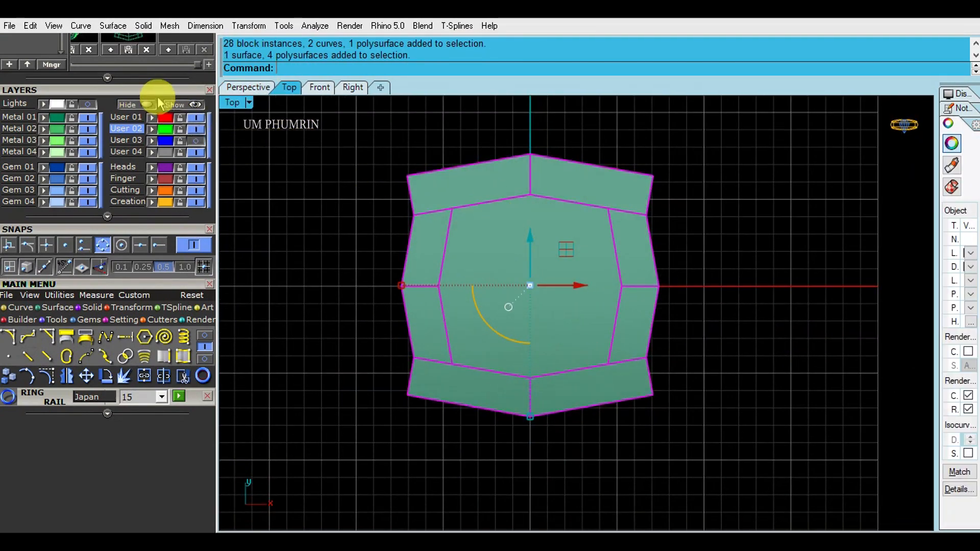
pyautogui.click(181, 104)
# Select the whole ring top and save it as version 64 of the current project.
pyautogui.scroll(-3, 433, 210)
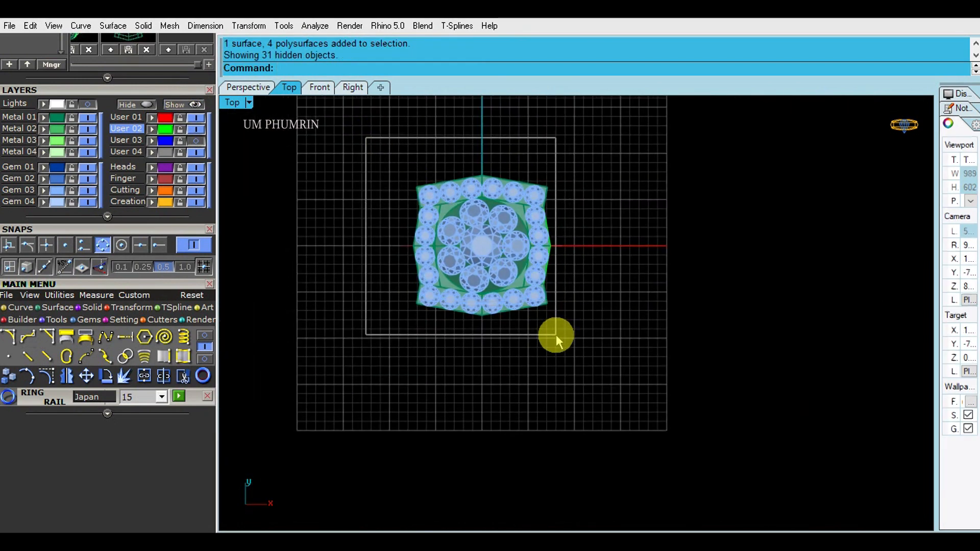
pyautogui.moveTo(556, 335); pyautogui.dragTo(557, 335)
pyautogui.moveTo(145, 90); pyautogui.dragTo(128, 180)
pyautogui.click(128, 140)
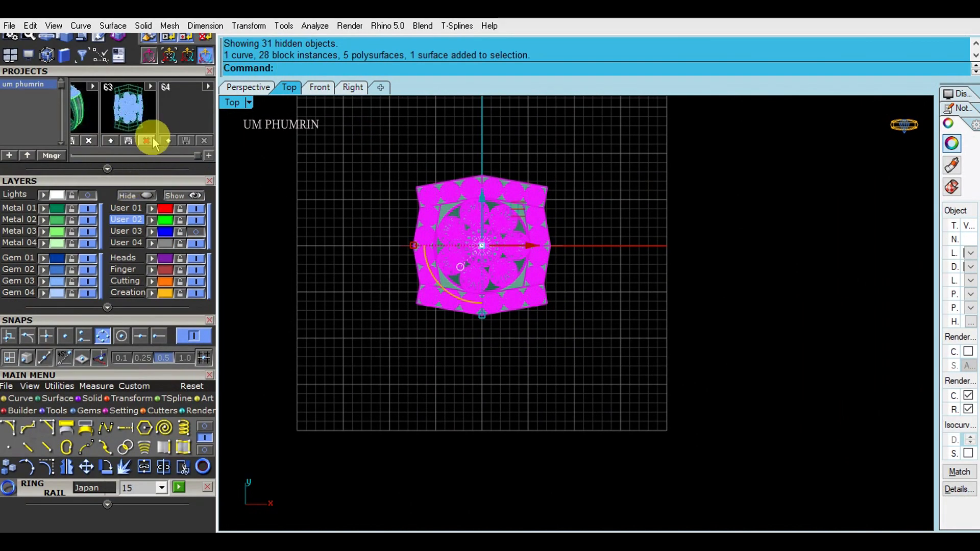
pyautogui.click(316, 204)
# In the top view, isolate the ring top's border and base surfaces by hiding the gems and round setting.
pyautogui.scroll(4, 439, 209)
pyautogui.click(439, 209)
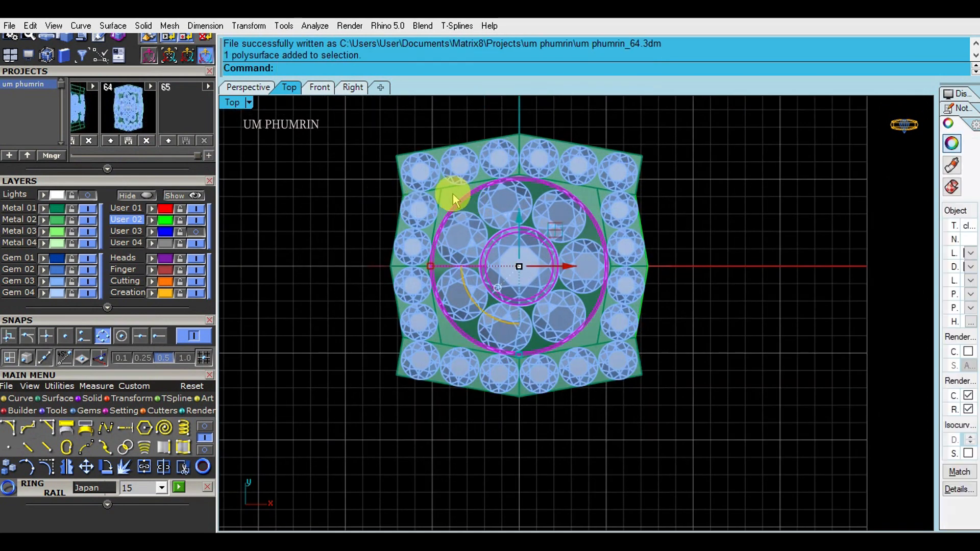
pyautogui.click(453, 200)
pyautogui.click(146, 195)
# Join the five isolated surfaces into one polysurface and duplicate its outer border, removing the separate duplicated borders.
pyautogui.write('d')
pyautogui.press('Return')
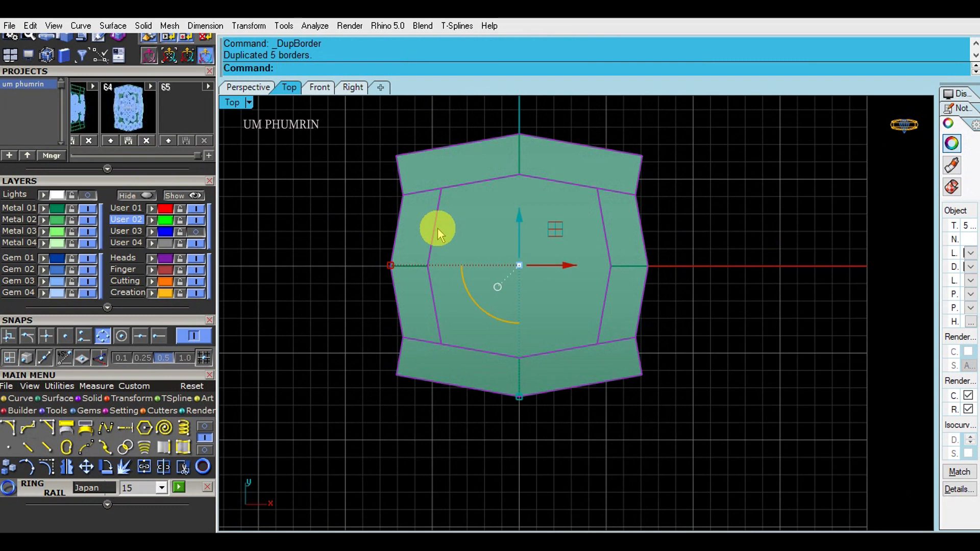
pyautogui.press('Delete')
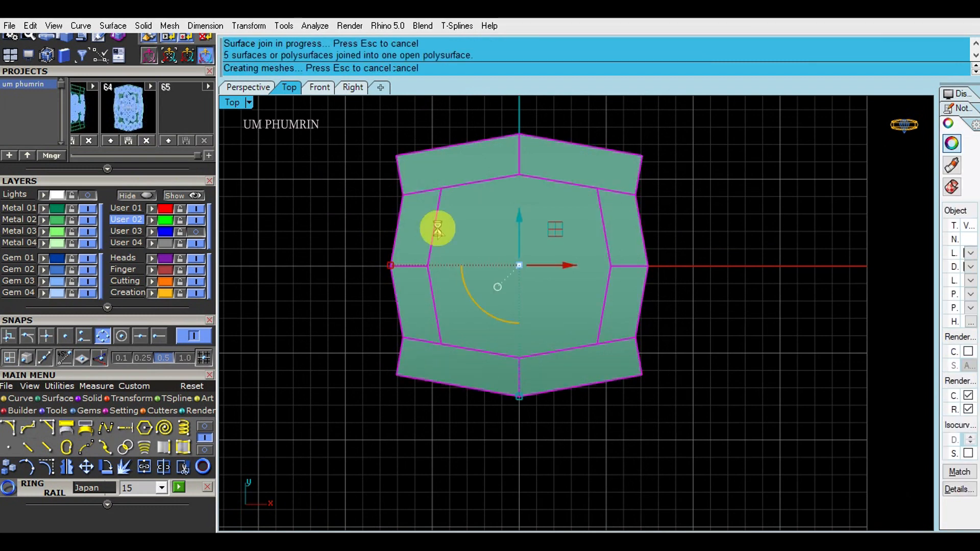
pyautogui.write('db')
pyautogui.press('Return')
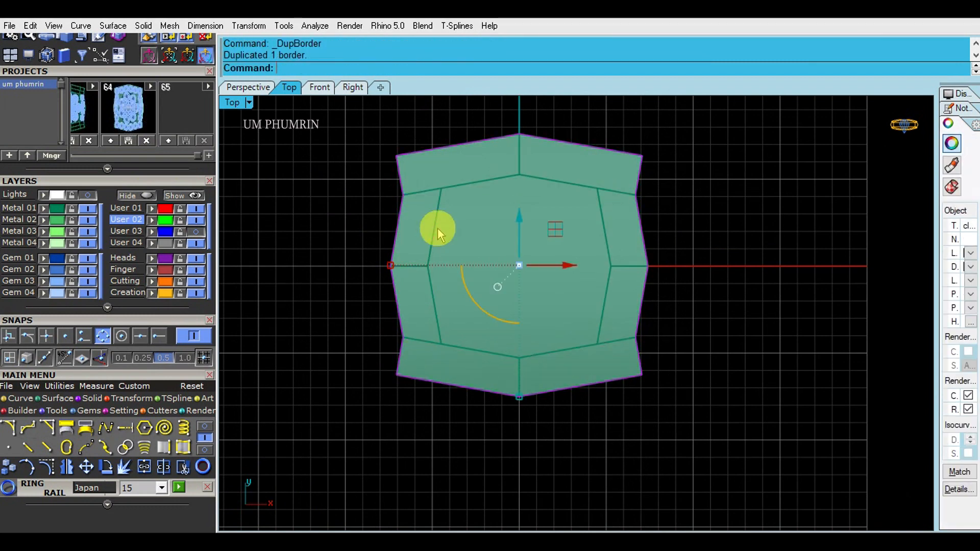
# Delete the joined polysurface and build a Patch surface from the outer border curve.
pyautogui.click(440, 257)
pyautogui.press('Delete')
pyautogui.click(396, 240)
pyautogui.write('Pa')
pyautogui.press('Return')
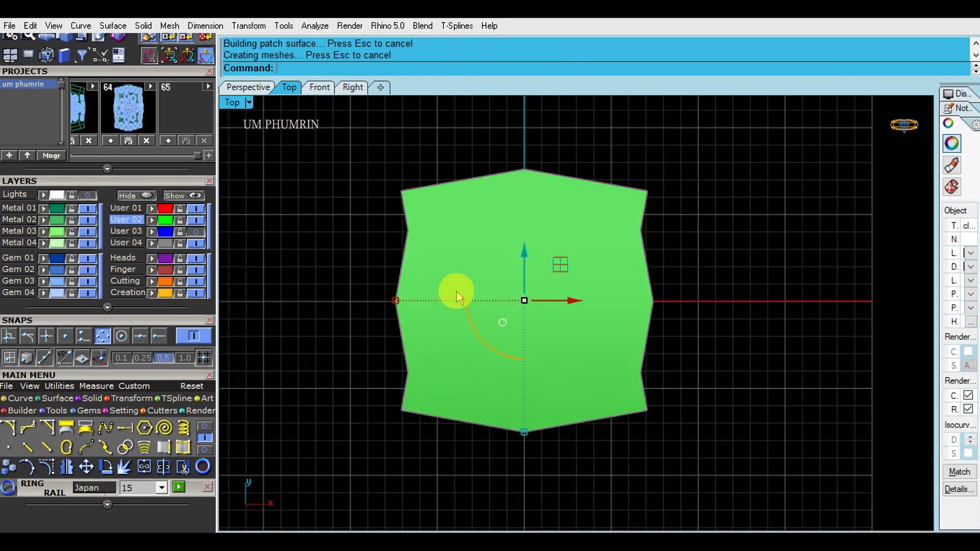
# Show the hidden objects in the perspective view and move the patch surface to the Metal 01 layer.
pyautogui.click(247, 87)
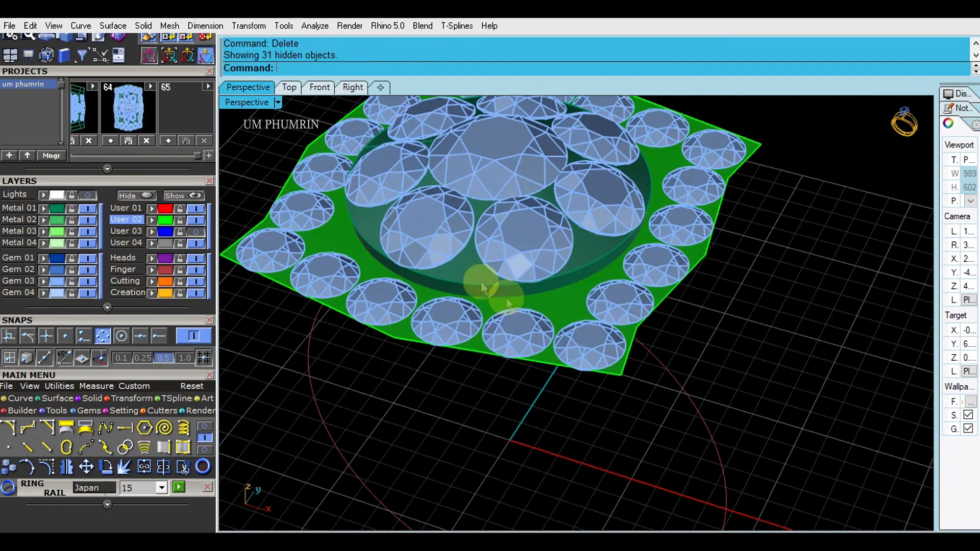
pyautogui.click(615, 285)
pyautogui.moveTo(602, 255); pyautogui.dragTo(632, 303, button='right')
pyautogui.click(750, 301)
pyautogui.moveTo(750, 302); pyautogui.dragTo(662, 276, button='right')
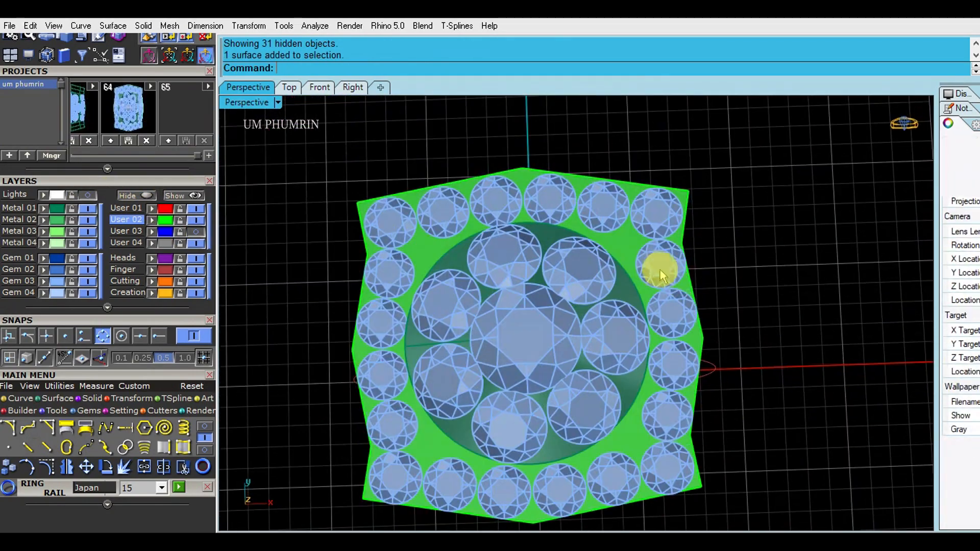
pyautogui.click(629, 247)
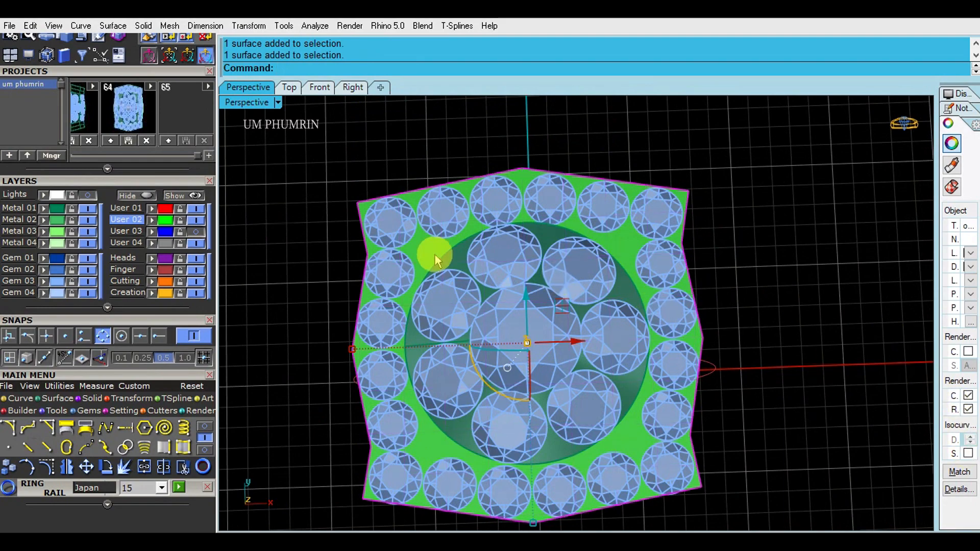
pyautogui.click(65, 208)
pyautogui.scroll(-5, 434, 273)
pyautogui.moveTo(449, 271); pyautogui.dragTo(567, 349, button='right')
pyautogui.scroll(-4, 562, 324)
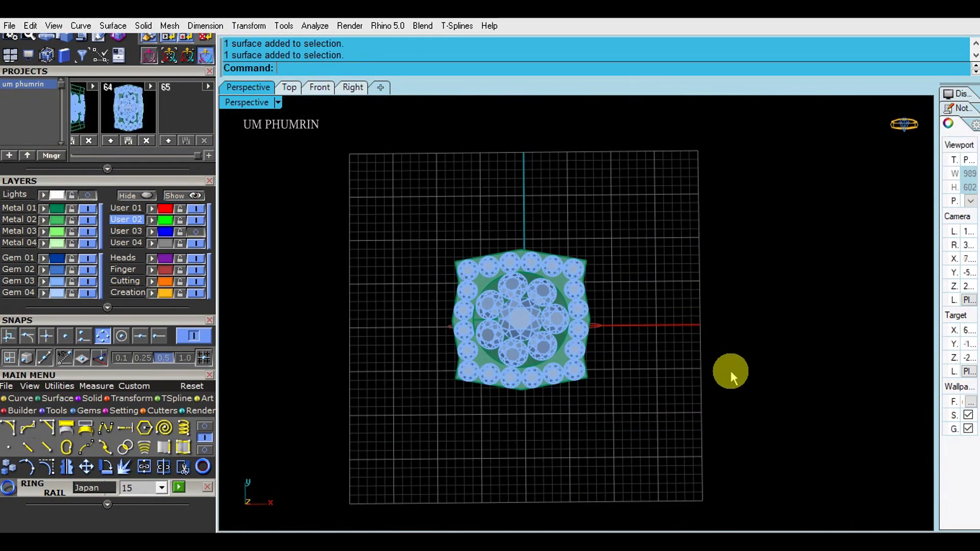
pyautogui.moveTo(693, 352); pyautogui.dragTo(589, 302, button='right')
pyautogui.scroll(2, 568, 240)
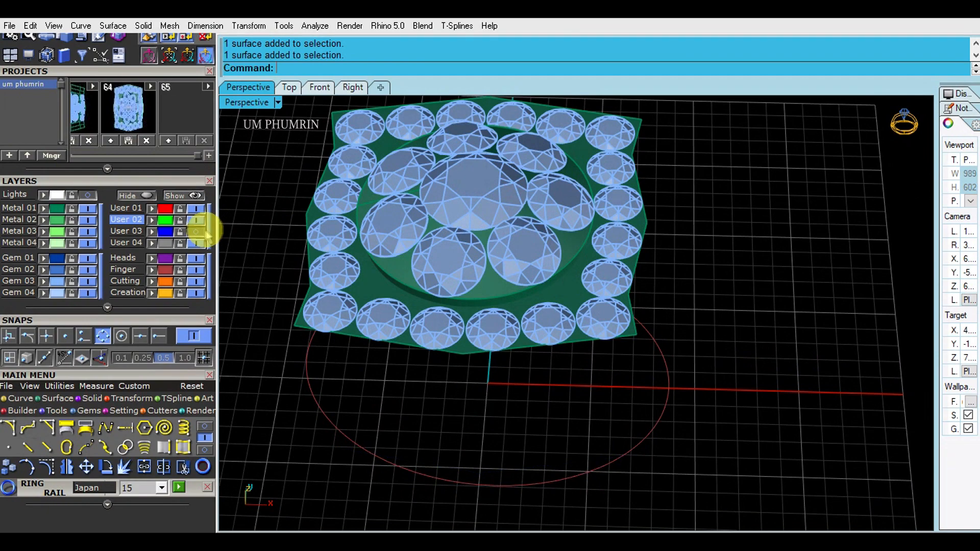
# Undo the layer change, the patch surface and the deletion of the joined polysurface.
pyautogui.hotkey('ctrl', 'z')
pyautogui.hotkey('ctrl', 'z')
pyautogui.hotkey('ctrl', 'z')
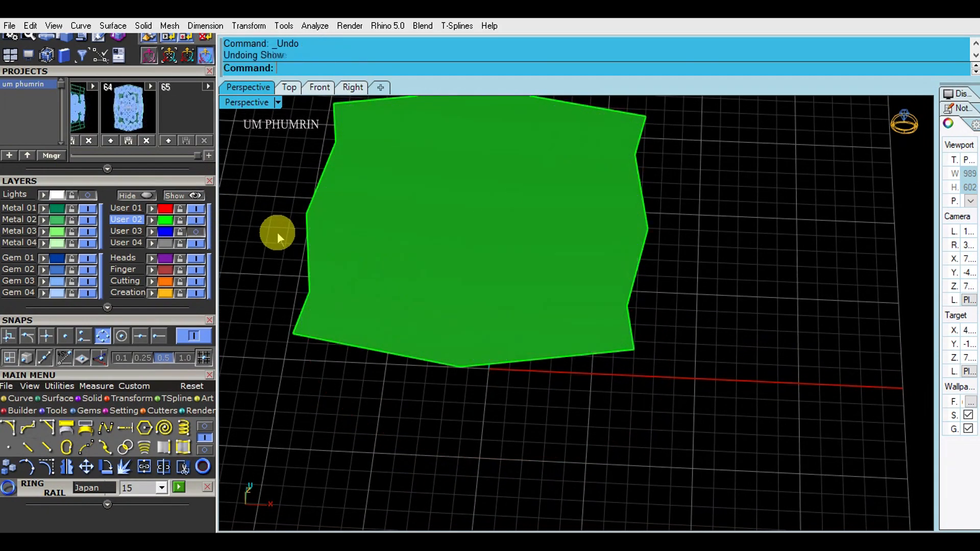
pyautogui.hotkey('ctrl', 'z')
pyautogui.click(455, 278)
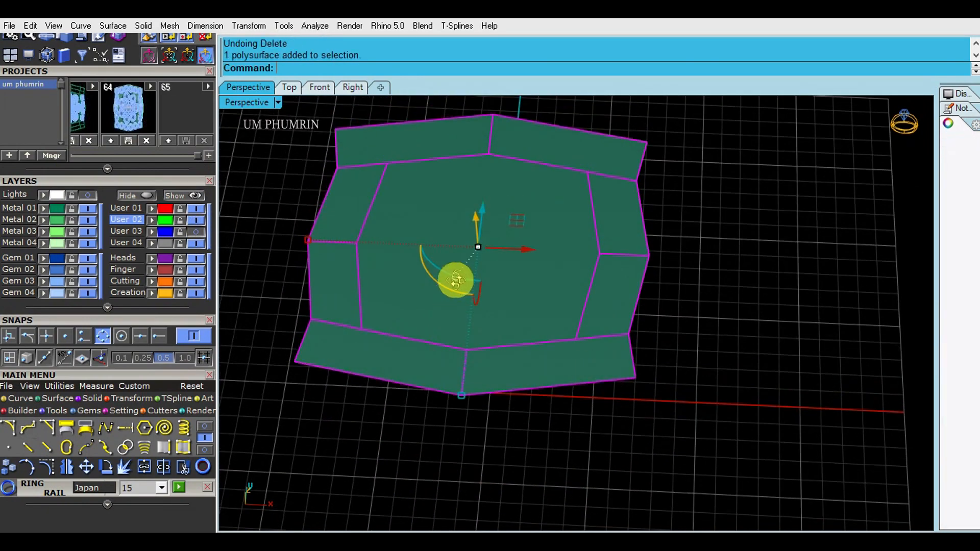
pyautogui.click(732, 301)
# Show all hidden objects and ungroup the joined base polysurface under the gems.
pyautogui.click(183, 195)
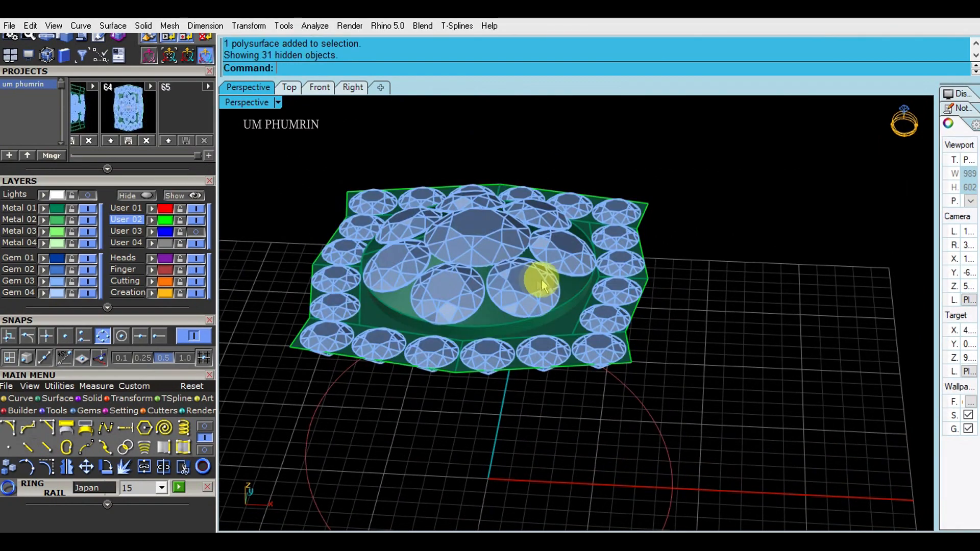
pyautogui.scroll(3, 657, 308)
pyautogui.click(567, 288)
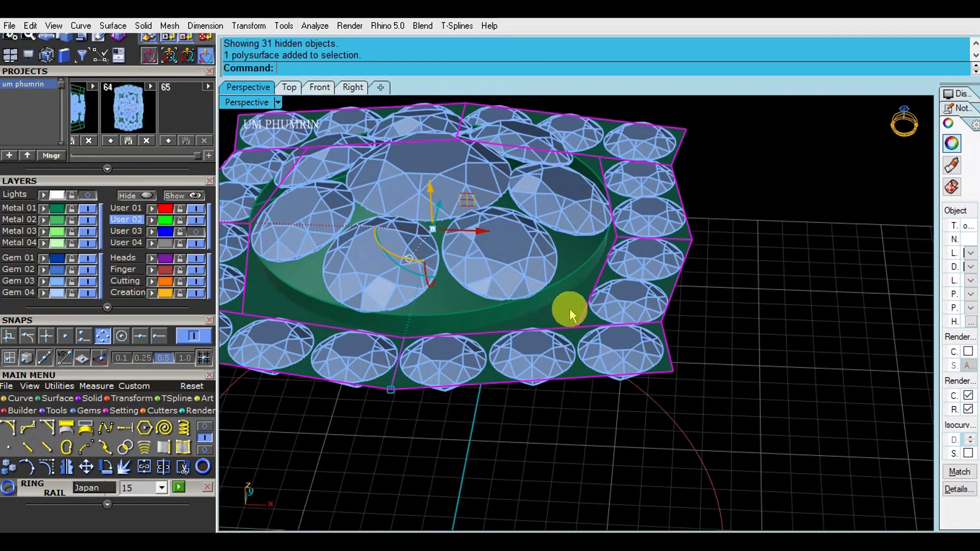
pyautogui.press('Return')
pyautogui.scroll(-2, 569, 308)
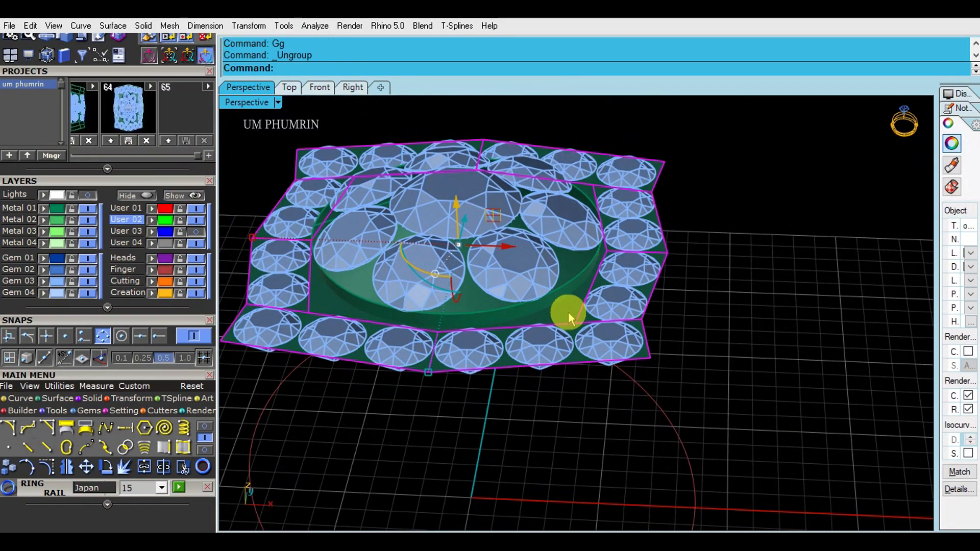
pyautogui.scroll(4, 568, 311)
pyautogui.press('Return')
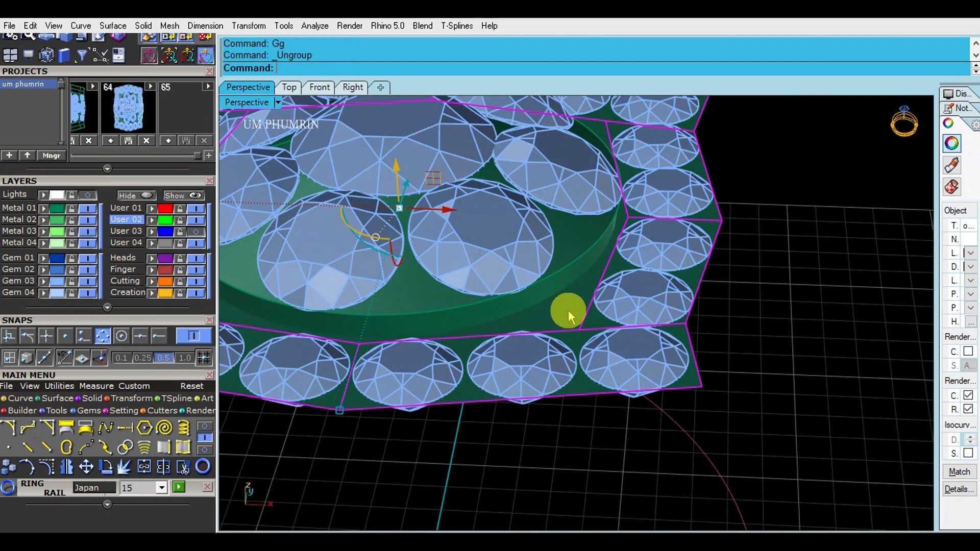
pyautogui.scroll(-3, 568, 310)
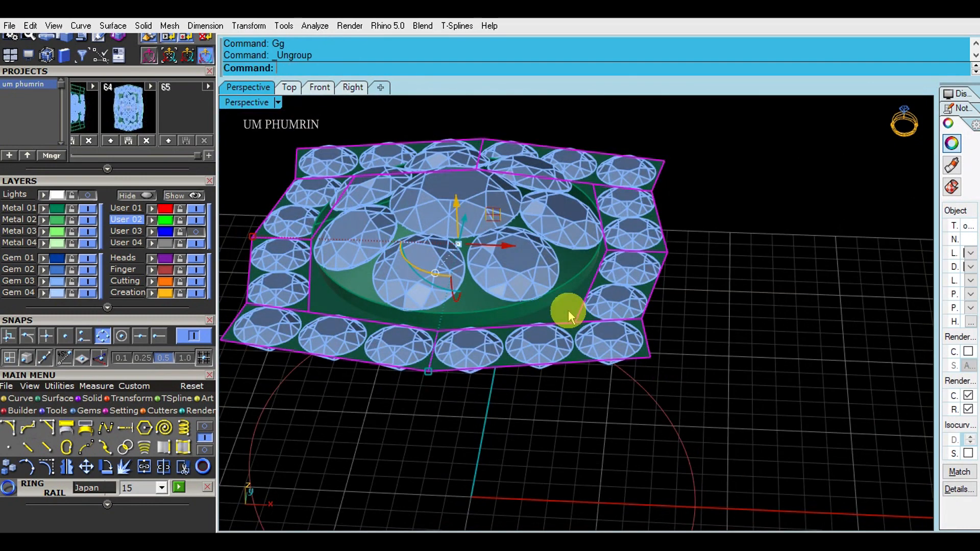
# Isolate the base polysurface and extract its central face from the surrounding border faces.
pyautogui.click(143, 194)
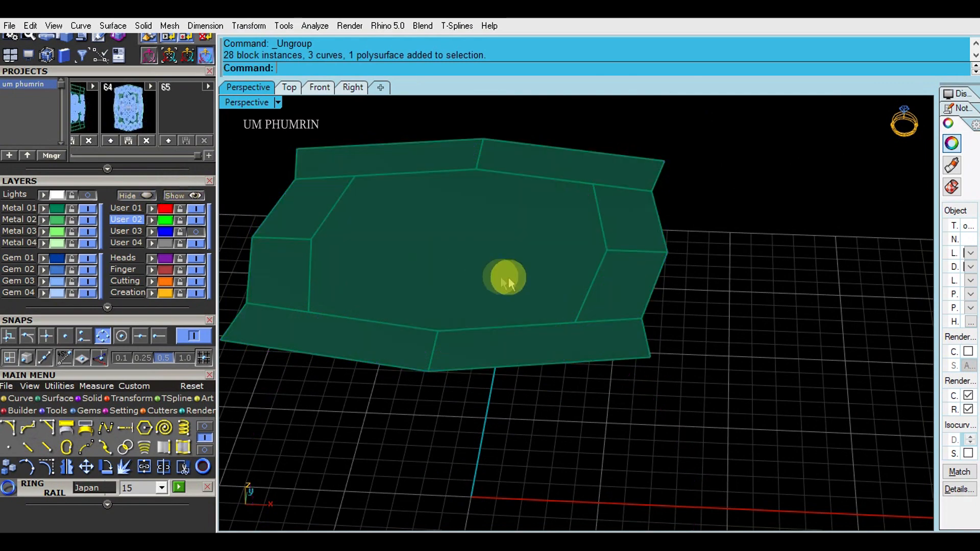
pyautogui.click(513, 267)
pyautogui.moveTo(513, 267); pyautogui.dragTo(537, 272, button='right')
pyautogui.write('ee')
pyautogui.press('Return')
pyautogui.click(530, 273)
pyautogui.press('Return')
# Offset the extracted central face upward by 0.5 as a solid.
pyautogui.write('O3')
pyautogui.press('Return')
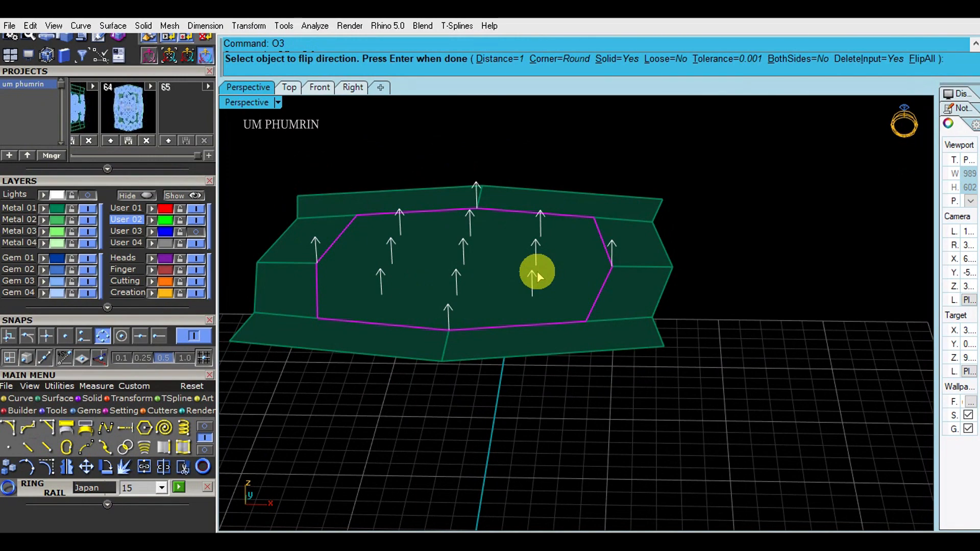
pyautogui.press('Return')
pyautogui.press('Return')
pyautogui.click(773, 312)
pyautogui.scroll(-4, 684, 301)
pyautogui.moveTo(665, 302); pyautogui.dragTo(565, 295, button='right')
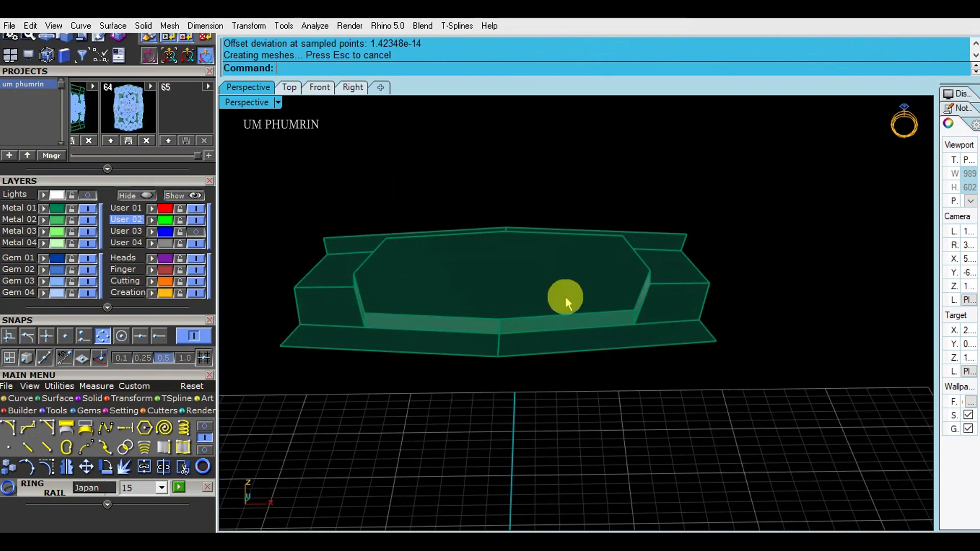
# Show all hidden objects and raise the central gem cluster above the new base plate.
pyautogui.click(189, 199)
pyautogui.click(590, 274)
pyautogui.scroll(2, 547, 271)
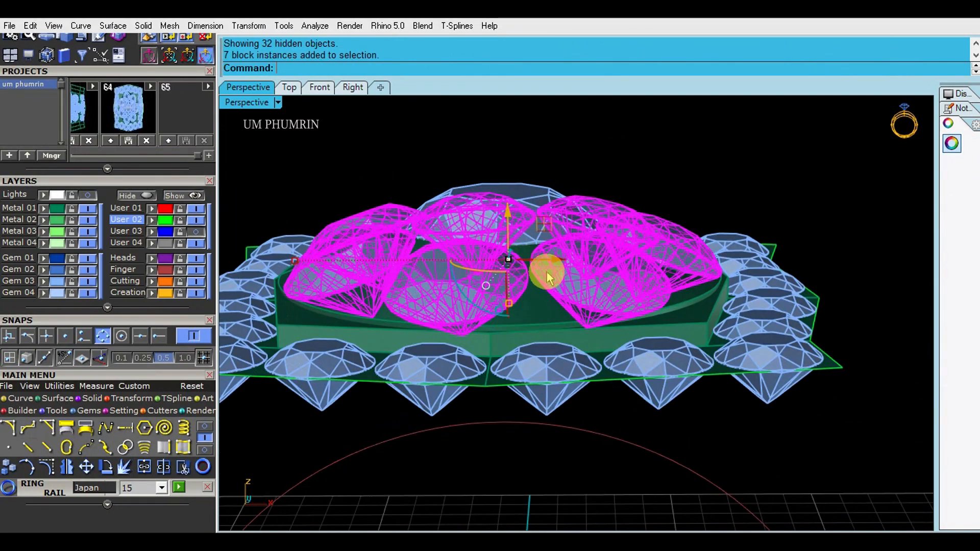
pyautogui.click(524, 229)
pyautogui.moveTo(525, 229); pyautogui.dragTo(512, 220, button='right')
pyautogui.moveTo(502, 202); pyautogui.dragTo(531, 193)
pyautogui.click(734, 183)
pyautogui.scroll(-5, 707, 191)
pyautogui.moveTo(702, 194); pyautogui.dragTo(607, 275, button='right')
# Offset the border polysurface downward by 2 as a solid with flipped direction and save the file.
pyautogui.click(537, 308)
pyautogui.write('O3')
pyautogui.press('Return')
pyautogui.write('f')
pyautogui.press('Return')
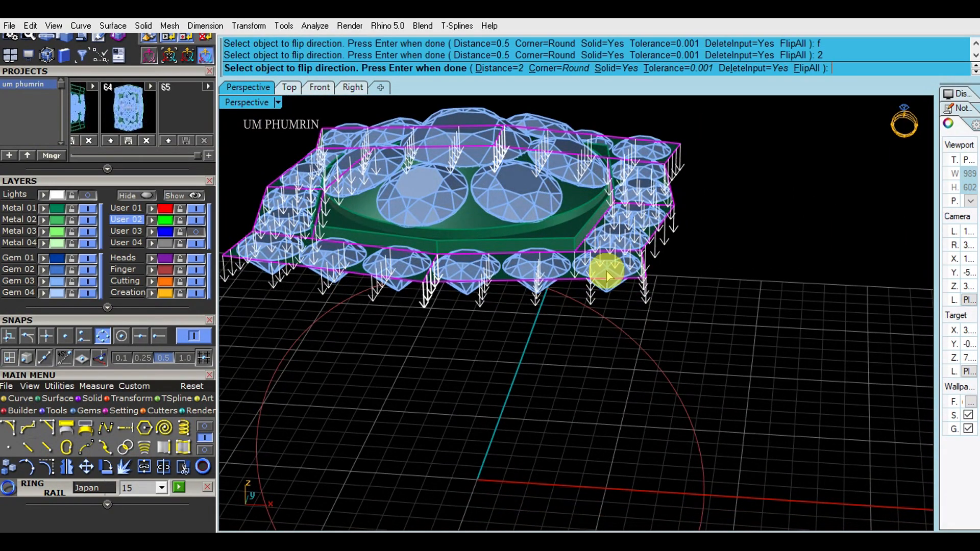
pyautogui.press('Return')
pyautogui.click(741, 305)
pyautogui.scroll(-4, 741, 305)
pyautogui.moveTo(740, 305); pyautogui.dragTo(640, 275, button='right')
pyautogui.scroll(3, 640, 275)
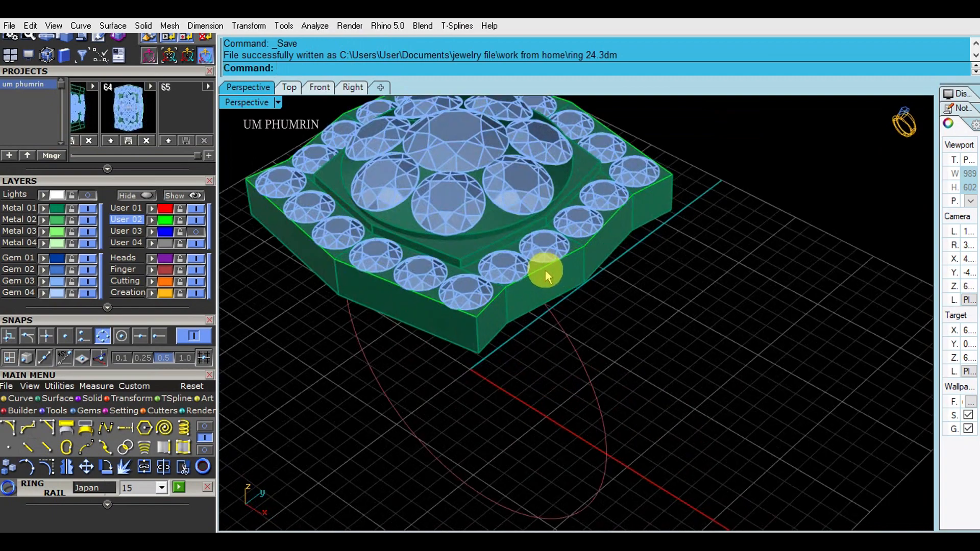
# Delete the border solid beneath the outer gems and undo that deletion.
pyautogui.click(540, 266)
pyautogui.moveTo(540, 265); pyautogui.dragTo(605, 302, button='right')
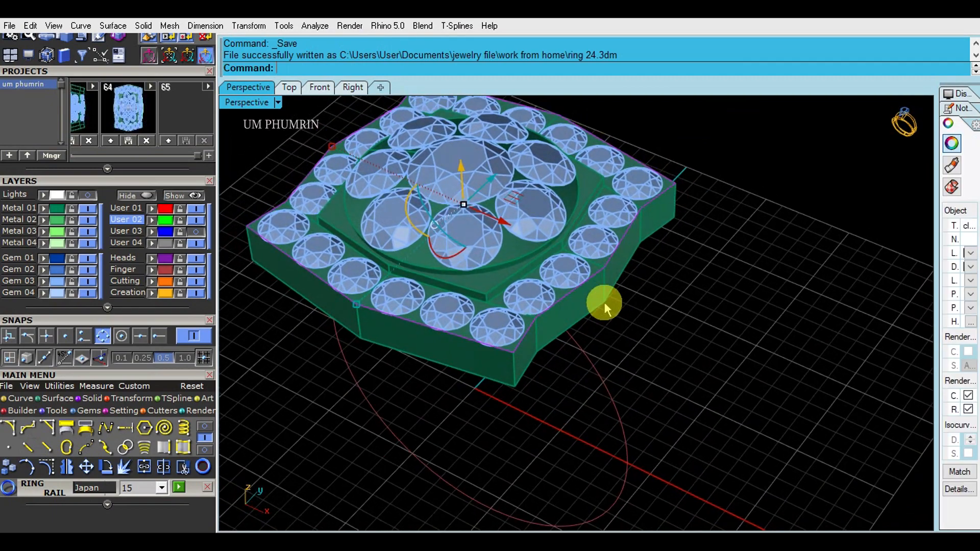
pyautogui.moveTo(655, 353); pyautogui.dragTo(648, 292, button='right')
pyautogui.scroll(4, 624, 317)
pyautogui.click(622, 317)
pyautogui.scroll(-4, 623, 317)
pyautogui.press('Delete')
pyautogui.scroll(3, 616, 291)
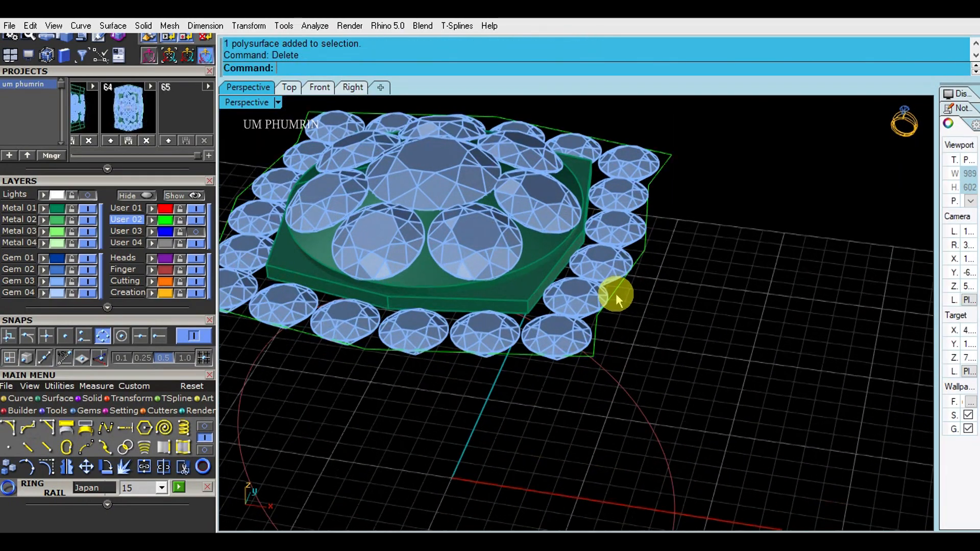
pyautogui.click(642, 298)
pyautogui.hotkey('ctrl', 'z')
# Delete the duplicated outline curve on the border solid's upper edge and save the file.
pyautogui.moveTo(713, 286); pyautogui.dragTo(570, 265, button='right')
pyautogui.scroll(2, 558, 261)
pyautogui.click(547, 259)
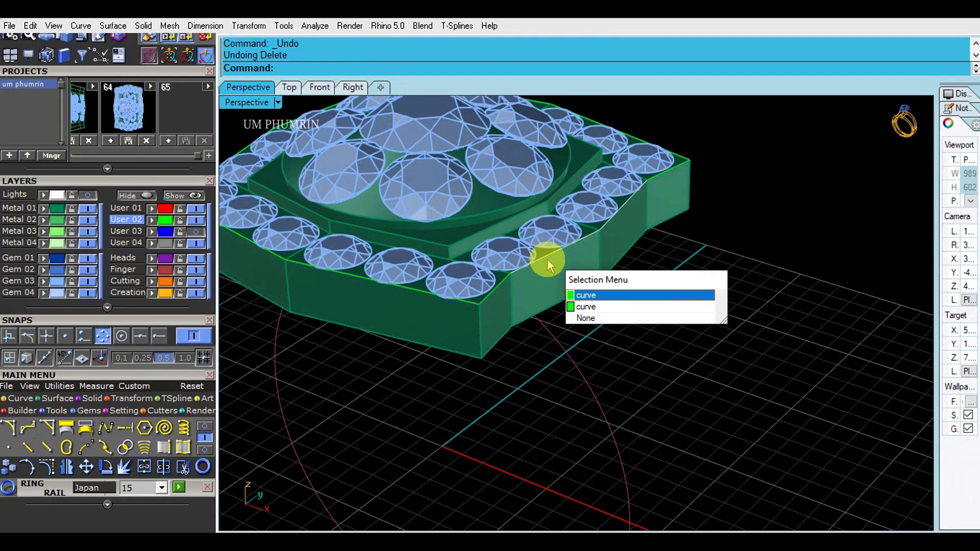
pyautogui.click(590, 307)
pyautogui.press('Delete')
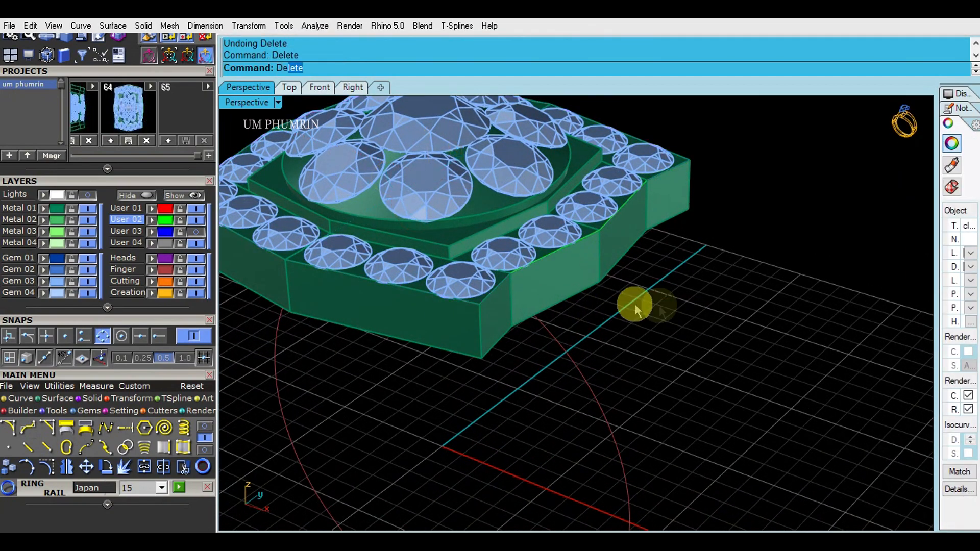
pyautogui.scroll(-4, 633, 304)
pyautogui.click(323, 92)
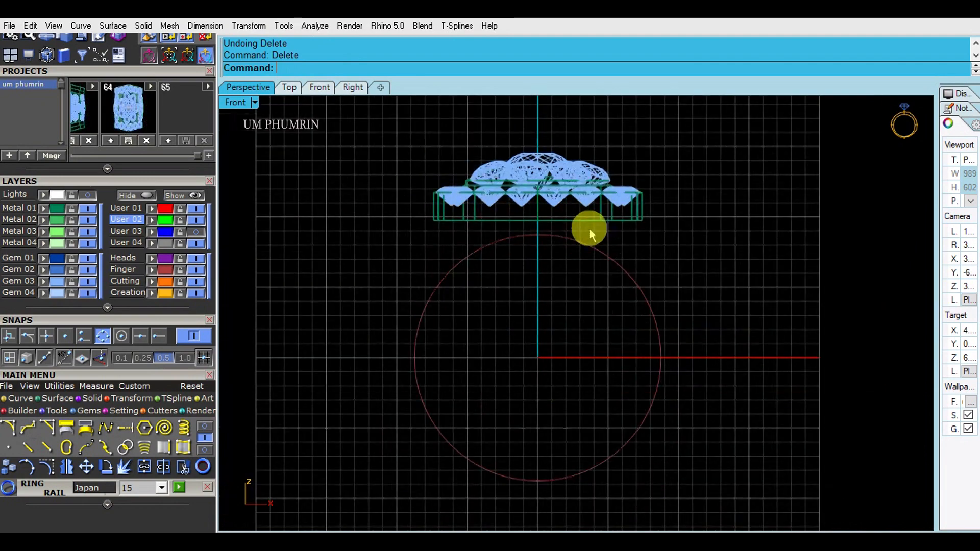
pyautogui.hotkey('ctrl', 's')
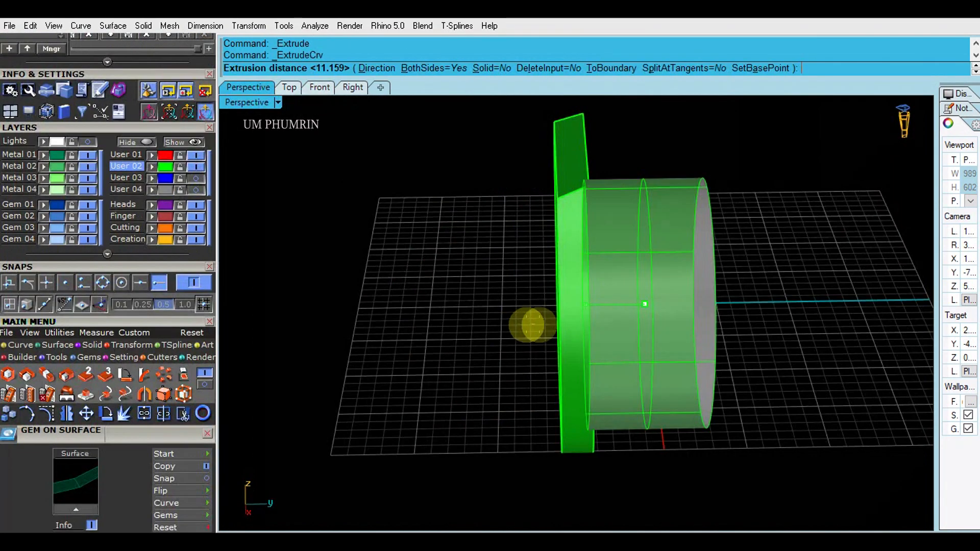
# Flip the extruded finger cylinder's direction, subtract it from the ring band solid, and show the hidden objects.
pyautogui.write('f')
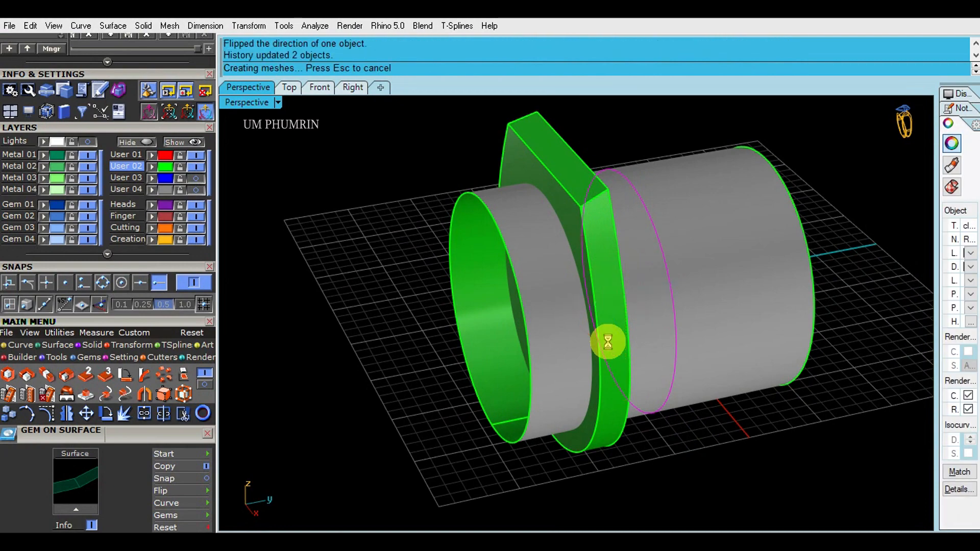
pyautogui.click(608, 338)
pyautogui.click(697, 307)
pyautogui.press('Return')
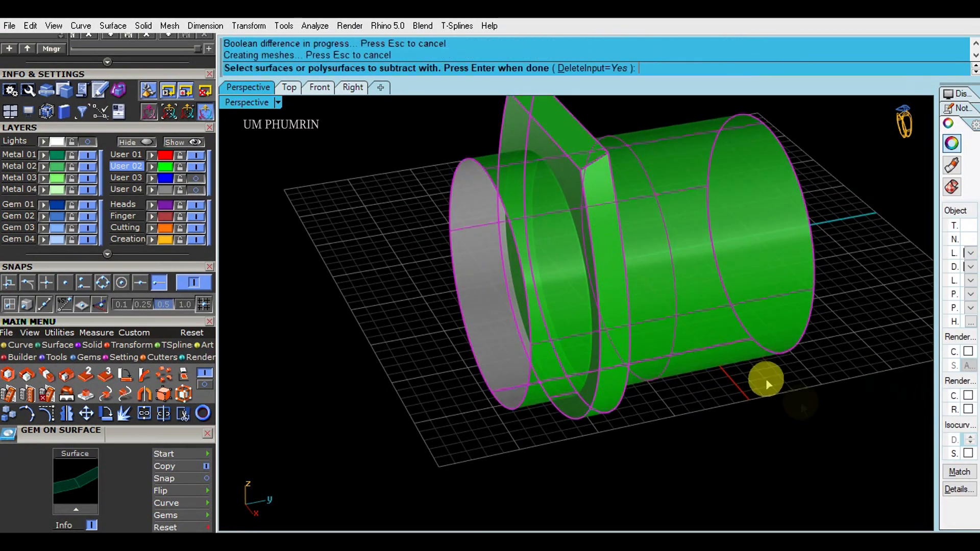
pyautogui.click(621, 299)
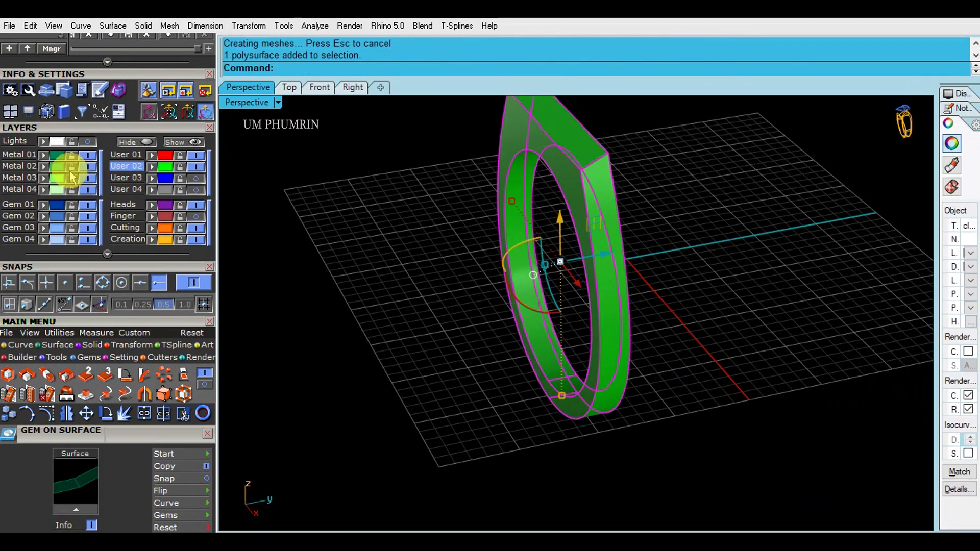
pyautogui.click(178, 141)
# Mirror the band's outline curves to the opposite side of the ring, using a mirror plane from 0 along the X axis.
pyautogui.moveTo(623, 288); pyautogui.dragTo(549, 352, button='right')
pyautogui.click(541, 287)
pyautogui.write('mi')
pyautogui.press('Return')
pyautogui.write('0')
pyautogui.press('Return')
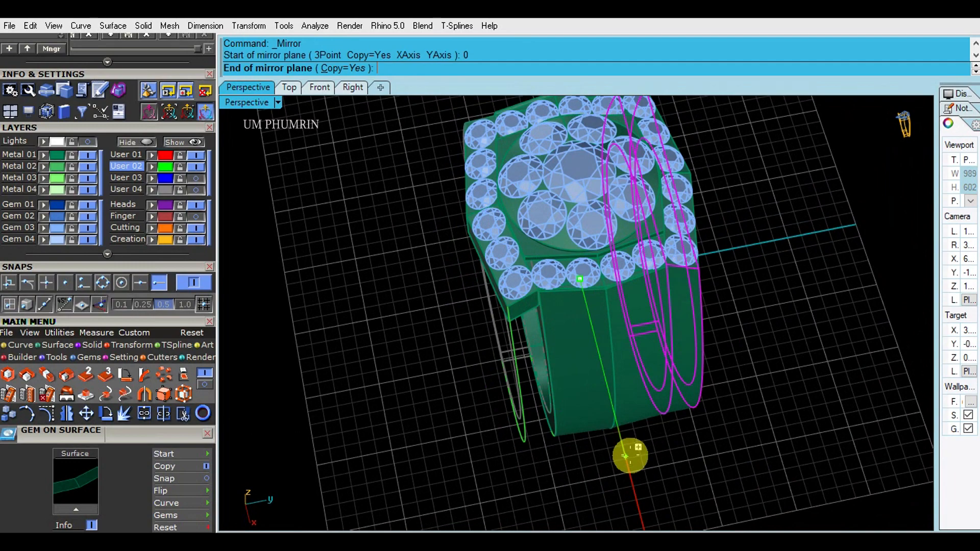
pyautogui.click(631, 454)
# Assign the mirrored band curves to the User 01 layer and hide that layer.
pyautogui.scroll(-4, 704, 432)
pyautogui.moveTo(703, 433); pyautogui.dragTo(785, 321, button='right')
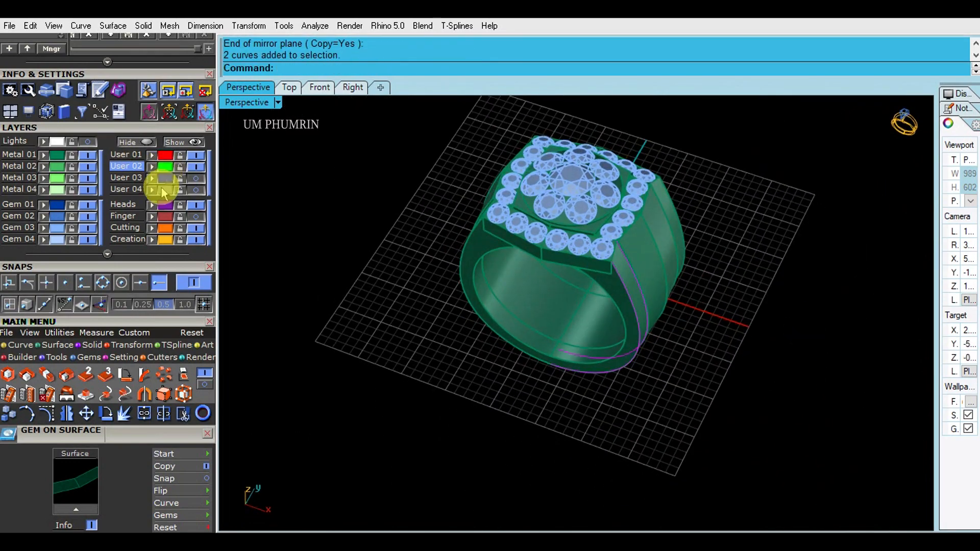
pyautogui.click(171, 191)
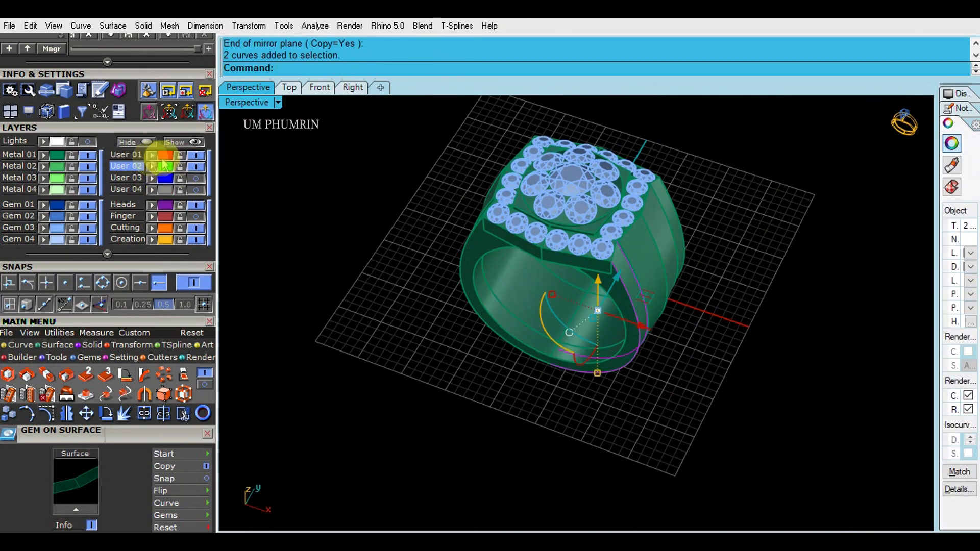
pyautogui.click(196, 155)
# Isolate the front border solid together with its six gems.
pyautogui.moveTo(390, 194); pyautogui.dragTo(473, 253, button='right')
pyautogui.scroll(4, 505, 257)
pyautogui.moveTo(553, 254); pyautogui.dragTo(602, 298, button='right')
pyautogui.scroll(2, 522, 209)
pyautogui.scroll(2, 601, 253)
pyautogui.moveTo(601, 252); pyautogui.dragTo(649, 198, button='right')
pyautogui.moveTo(613, 264); pyautogui.dragTo(483, 264, button='right')
pyautogui.click(533, 228)
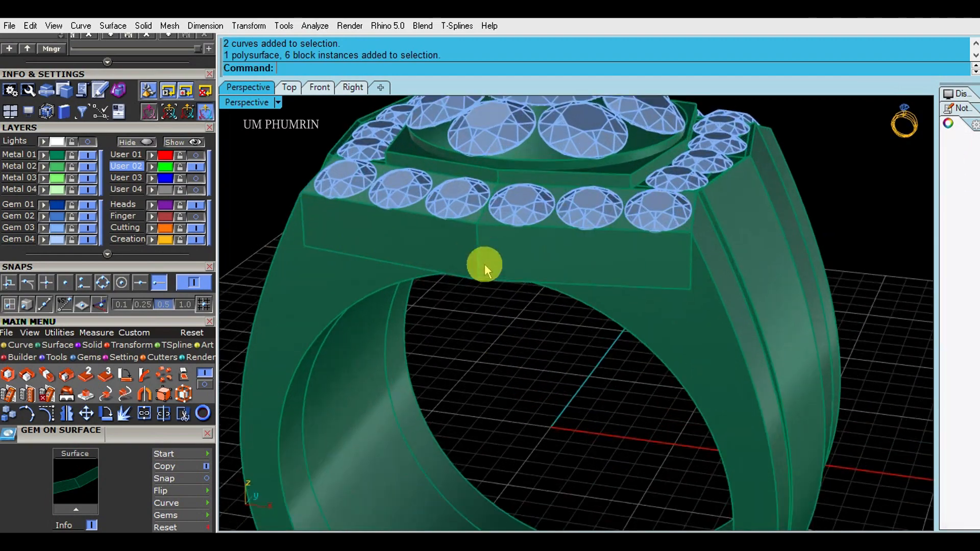
pyautogui.hotkey('ctrl', 'a')
pyautogui.click(147, 143)
# Extract the top and bottom faces of the isolated border solid and delete its remaining side walls.
pyautogui.moveTo(434, 178); pyautogui.dragTo(598, 318, button='right')
pyautogui.write('ee')
pyautogui.press('Return')
pyautogui.scroll(4, 601, 282)
pyautogui.click(607, 258)
pyautogui.click(609, 344)
pyautogui.press('Return')
pyautogui.write('ee')
pyautogui.press('Return')
pyautogui.click(572, 305)
pyautogui.press('Return')
pyautogui.click(571, 306)
pyautogui.write('gg')
pyautogui.press('Return')
pyautogui.click(624, 272)
pyautogui.press('Delete')
# Group the six border gems and join the extracted faces into a top strip and a bottom strip.
pyautogui.moveTo(626, 284); pyautogui.dragTo(517, 262, button='right')
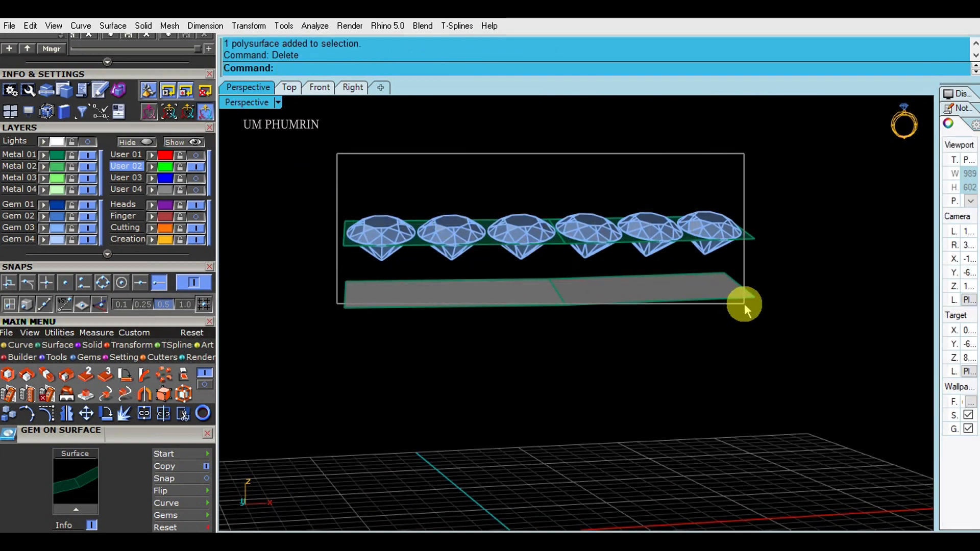
pyautogui.moveTo(743, 304); pyautogui.dragTo(744, 305)
pyautogui.moveTo(612, 272); pyautogui.dragTo(564, 281, button='right')
pyautogui.click(577, 165)
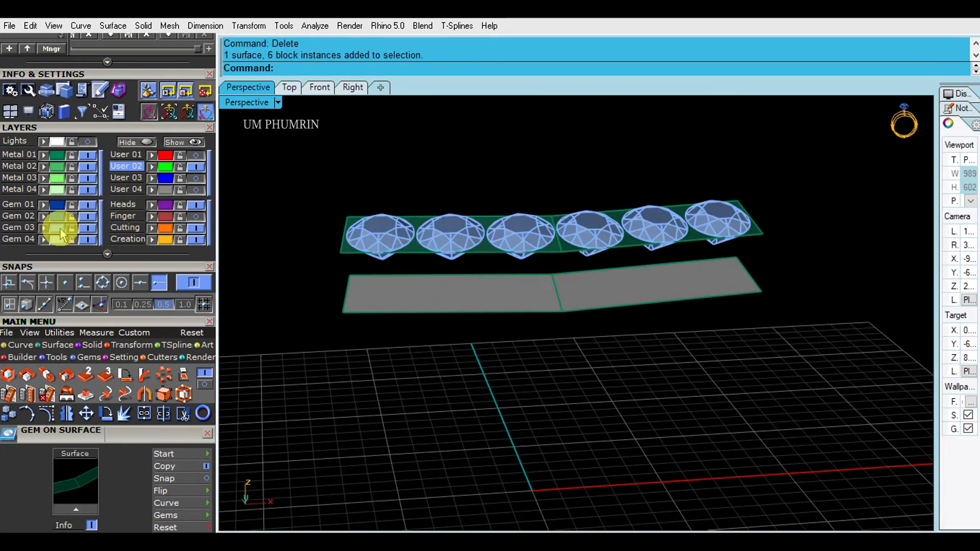
pyautogui.click(44, 228)
pyautogui.moveTo(623, 255); pyautogui.dragTo(634, 293, button='right')
pyautogui.write('g')
pyautogui.press('Return')
pyautogui.moveTo(647, 370); pyautogui.dragTo(466, 181)
# Show the hidden objects and lower the bottom strip into the finger hole area of the band.
pyautogui.click(505, 273)
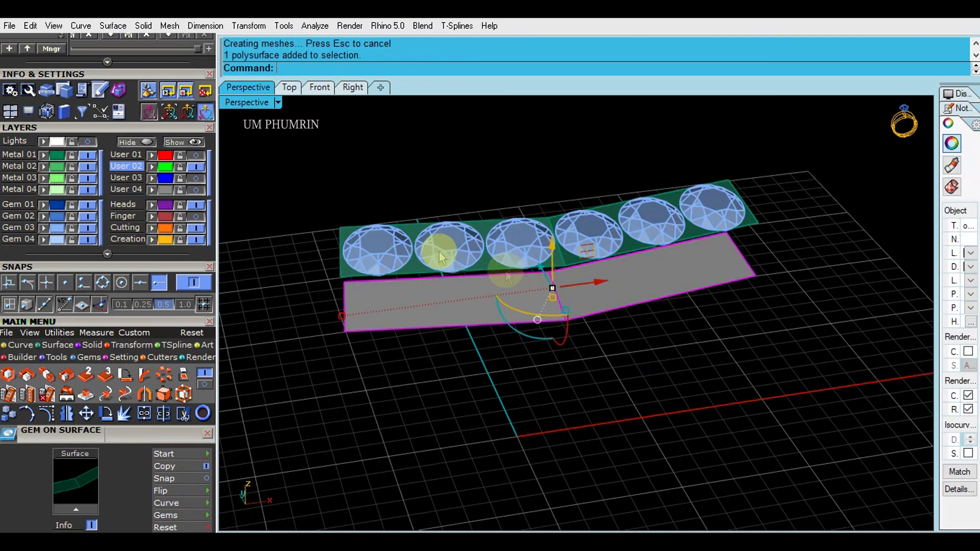
pyautogui.click(182, 143)
pyautogui.moveTo(568, 291); pyautogui.dragTo(558, 258, button='right')
pyautogui.moveTo(557, 258); pyautogui.dragTo(586, 377)
pyautogui.moveTo(585, 378); pyautogui.dragTo(532, 182, button='right')
# Isolate the top and bottom strips and duplicate their border curves.
pyautogui.click(532, 182)
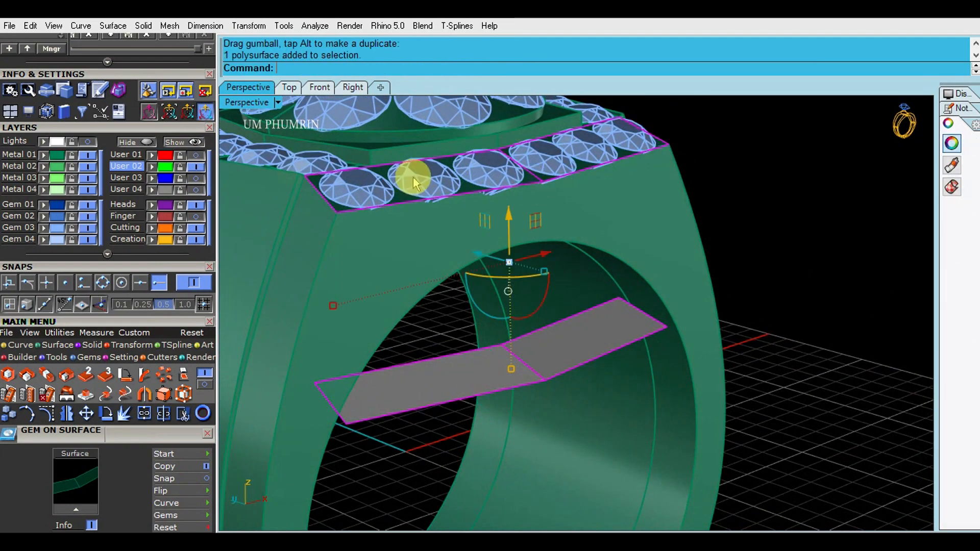
pyautogui.rightClick(136, 142)
pyautogui.scroll(-4, 663, 278)
pyautogui.moveTo(661, 273); pyautogui.dragTo(618, 316, button='right')
pyautogui.moveTo(618, 316); pyautogui.dragTo(561, 219)
pyautogui.moveTo(592, 312); pyautogui.dragTo(619, 314, button='right')
pyautogui.write('D2')
pyautogui.press('Return')
# Draw a line between matching corners of the two strips and sweep it along both outlines with Sweep2.
pyautogui.write('l')
pyautogui.press('Return')
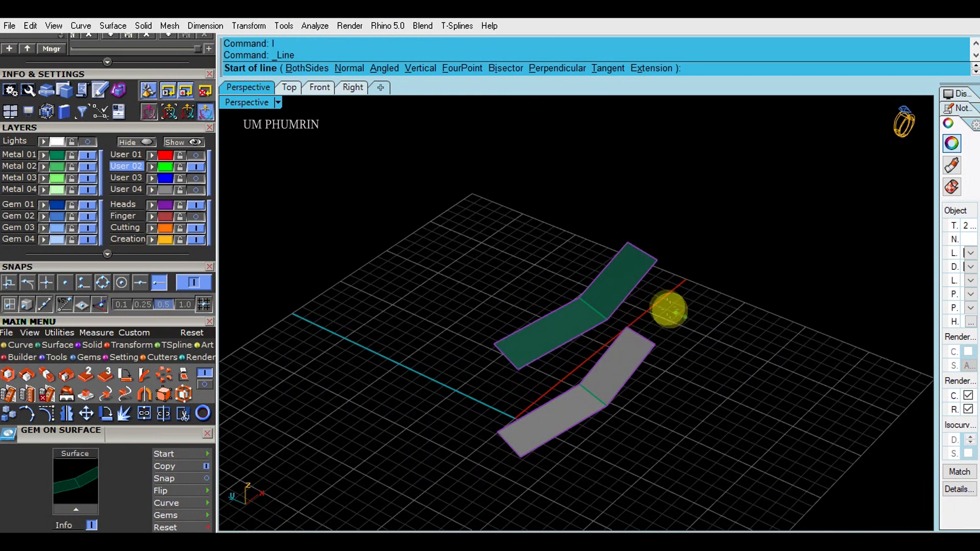
pyautogui.scroll(2, 663, 307)
pyautogui.click(655, 252)
pyautogui.click(654, 352)
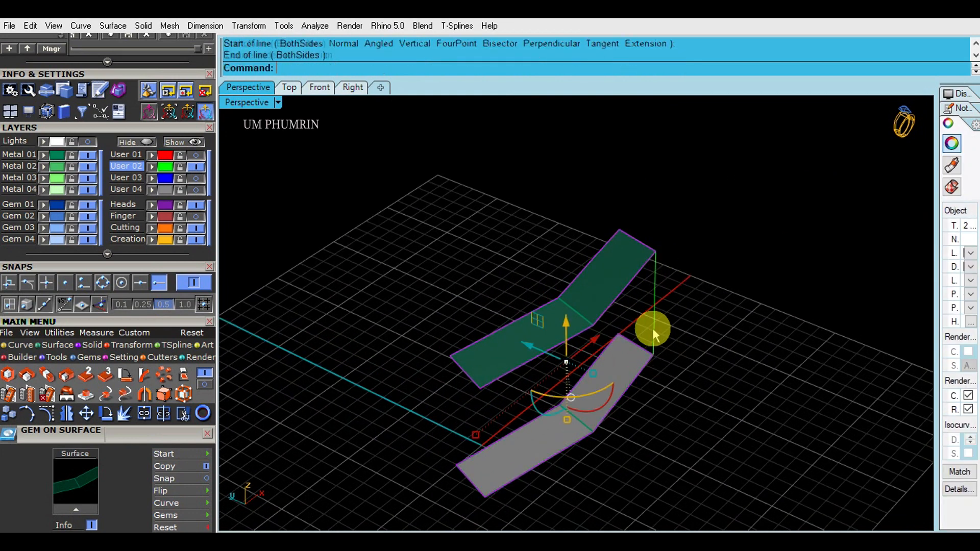
pyautogui.press('Return')
# Delete the construction curves and join the side walls with both strips into one closed solid.
pyautogui.write('de')
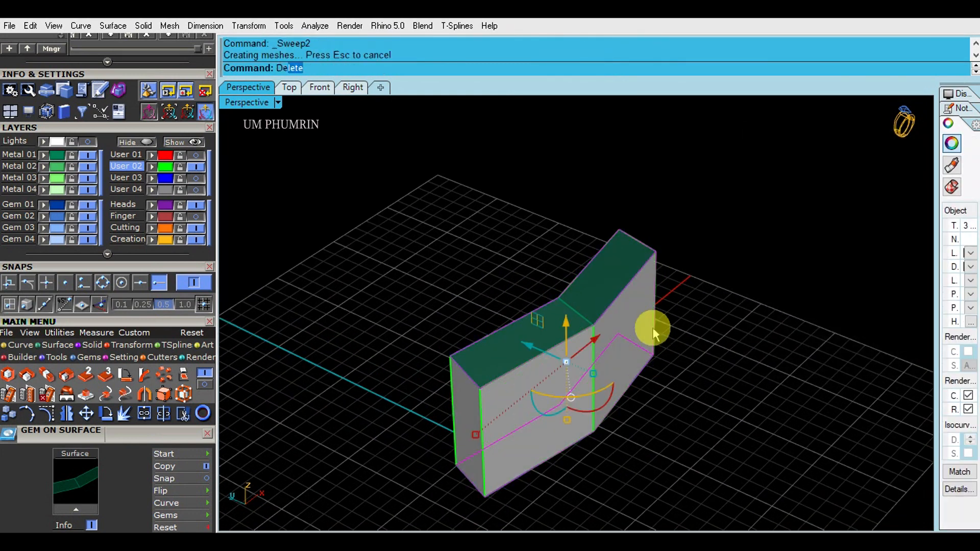
pyautogui.press('Return')
pyautogui.moveTo(706, 364); pyautogui.dragTo(531, 229)
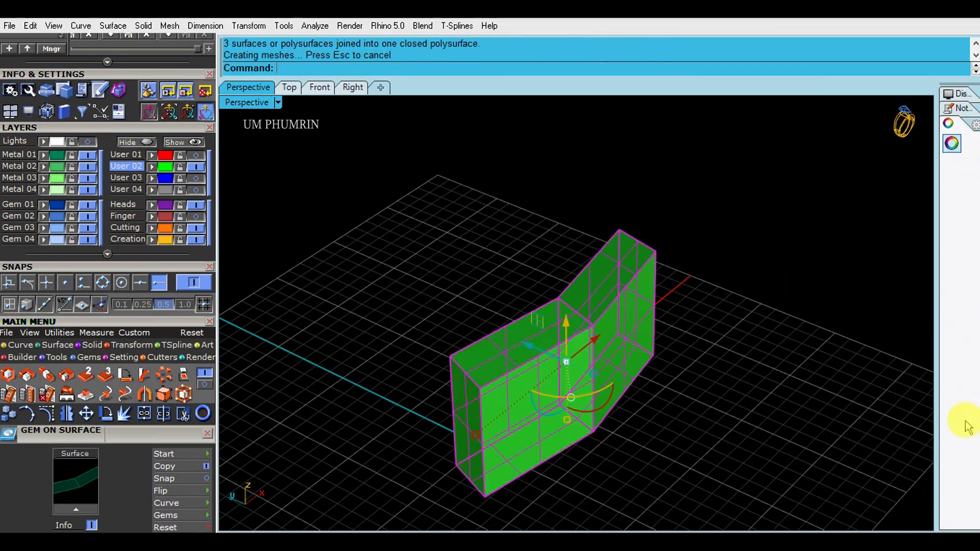
# Show the hidden objects and delete the leftover piece beneath the front border gems.
pyautogui.click(193, 144)
pyautogui.moveTo(393, 136); pyautogui.dragTo(612, 153, button='right')
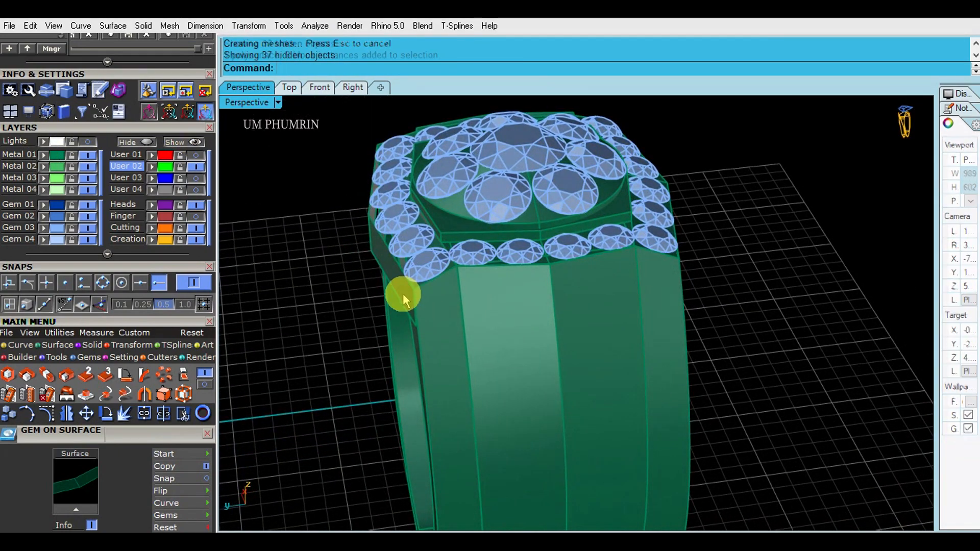
pyautogui.click(403, 291)
pyautogui.press('Delete')
# Show the Finger layer and extrude the finger circle to both sides through the ring.
pyautogui.moveTo(523, 268); pyautogui.dragTo(377, 220, button='right')
pyautogui.click(196, 217)
pyautogui.click(524, 290)
pyautogui.moveTo(602, 276); pyautogui.dragTo(459, 309, button='right')
pyautogui.press('e')
pyautogui.click(779, 303)
# Flip the finger cylinder's direction and subtract it from the deepened front border solid.
pyautogui.write('f')
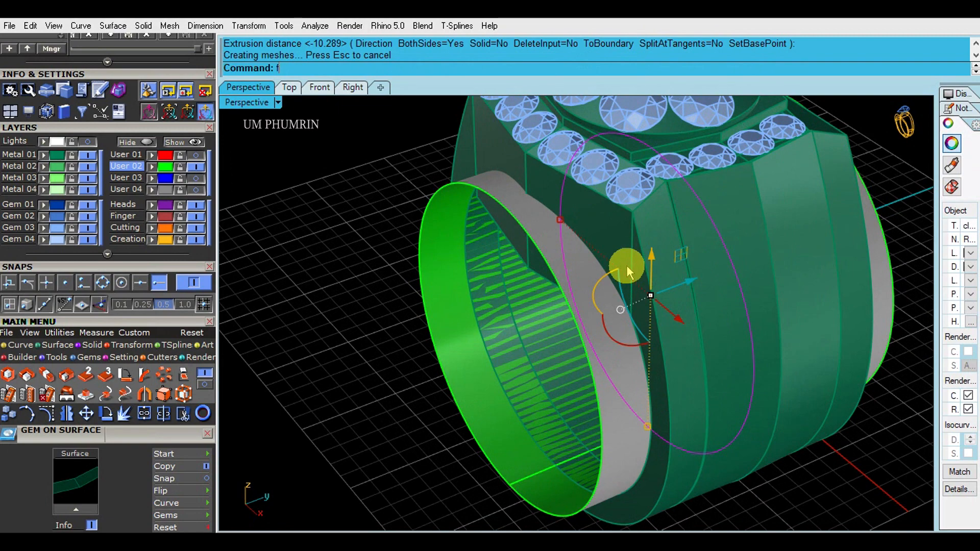
pyautogui.moveTo(627, 270); pyautogui.dragTo(535, 280, button='right')
pyautogui.write('Fl')
pyautogui.click(495, 310)
pyautogui.press('Return')
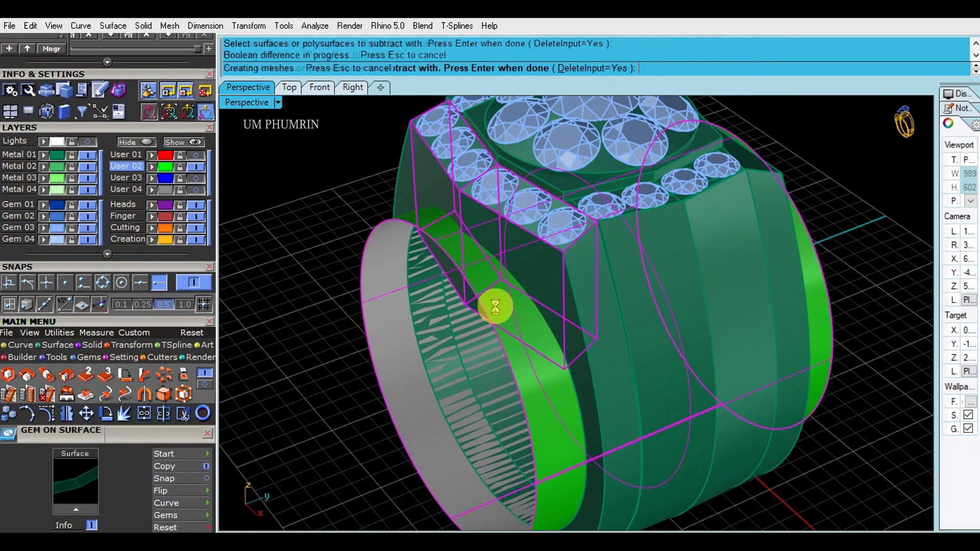
pyautogui.scroll(-3, 500, 309)
pyautogui.moveTo(486, 345); pyautogui.dragTo(798, 283, button='right')
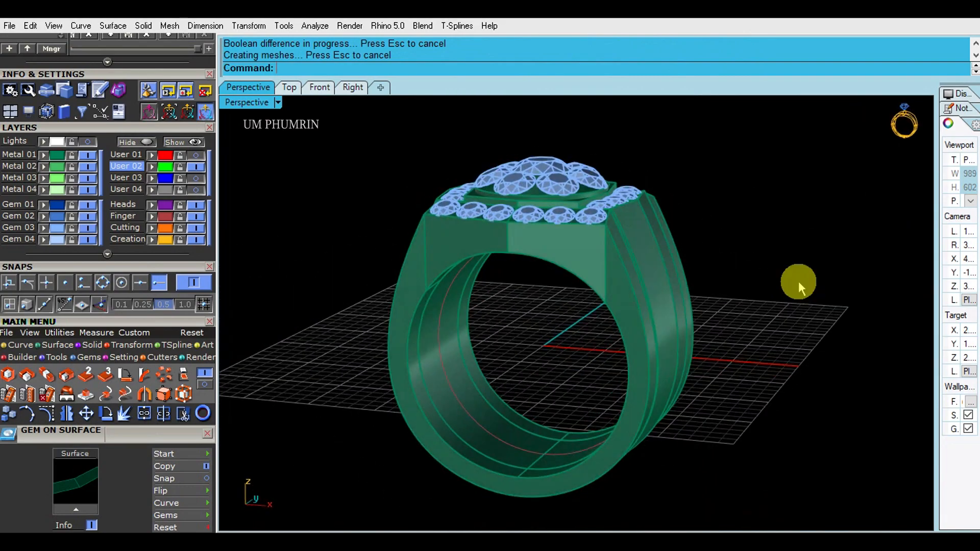
# Mirror the front border solid and its gems to the ring's opposite side, using a mirror plane from 0 along the X axis.
pyautogui.click(598, 239)
pyautogui.scroll(4, 603, 258)
pyautogui.moveTo(663, 245); pyautogui.dragTo(605, 291, button='right')
pyautogui.scroll(-4, 549, 247)
pyautogui.press('Escape')
pyautogui.moveTo(490, 238); pyautogui.dragTo(503, 227, button='right')
pyautogui.scroll(3, 503, 227)
pyautogui.keyDown('shift'); pyautogui.click(505, 226); pyautogui.keyUp('shift')
pyautogui.moveTo(505, 264); pyautogui.dragTo(497, 278, button='right')
pyautogui.write('mm')
pyautogui.press('Return')
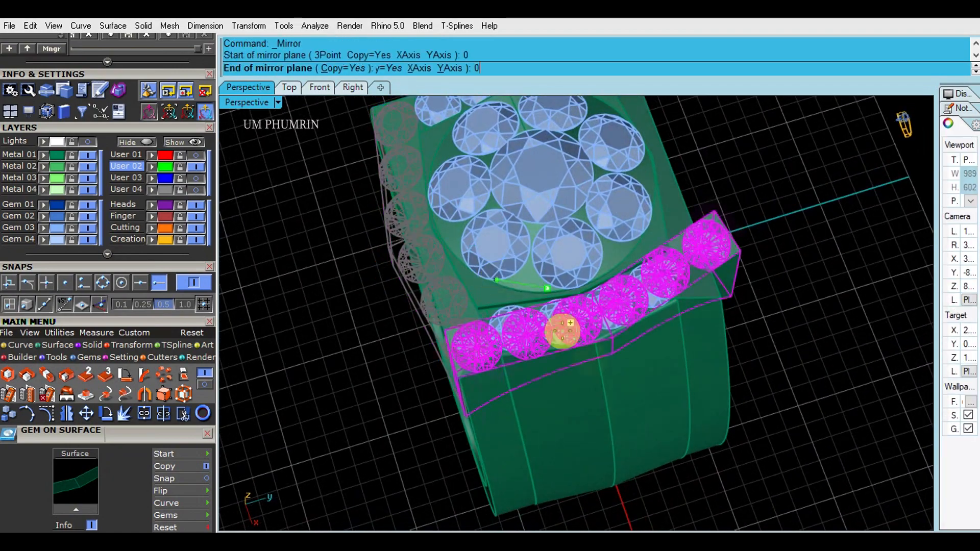
pyautogui.click(691, 508)
# Inspect the mirrored border from several angles, including the Front view.
pyautogui.scroll(-5, 655, 382)
pyautogui.moveTo(655, 381); pyautogui.dragTo(744, 319, button='right')
pyautogui.scroll(4, 684, 239)
pyautogui.moveTo(681, 239); pyautogui.dragTo(604, 313, button='right')
pyautogui.scroll(4, 645, 209)
pyautogui.scroll(-4, 648, 213)
pyautogui.scroll(-4, 638, 277)
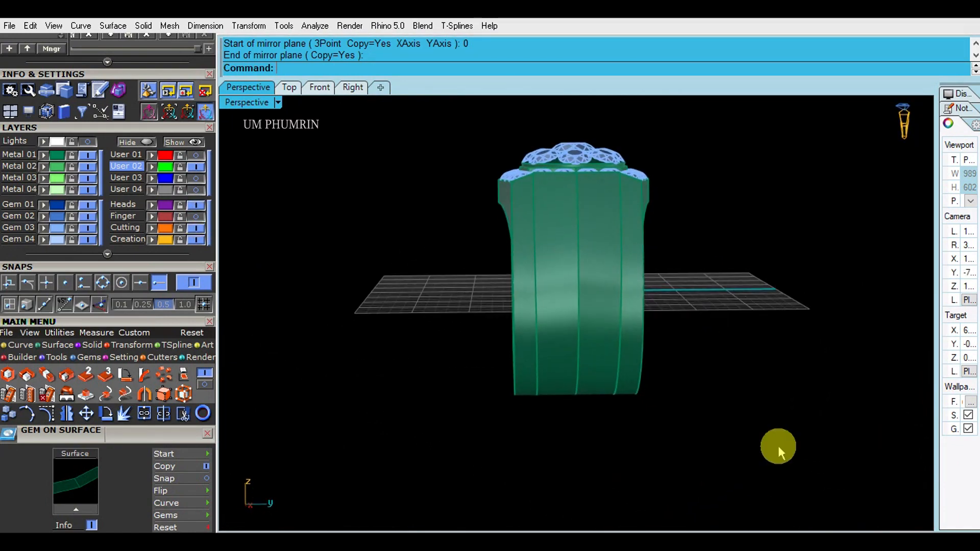
pyautogui.click(321, 88)
pyautogui.scroll(-5, 651, 214)
pyautogui.click(262, 87)
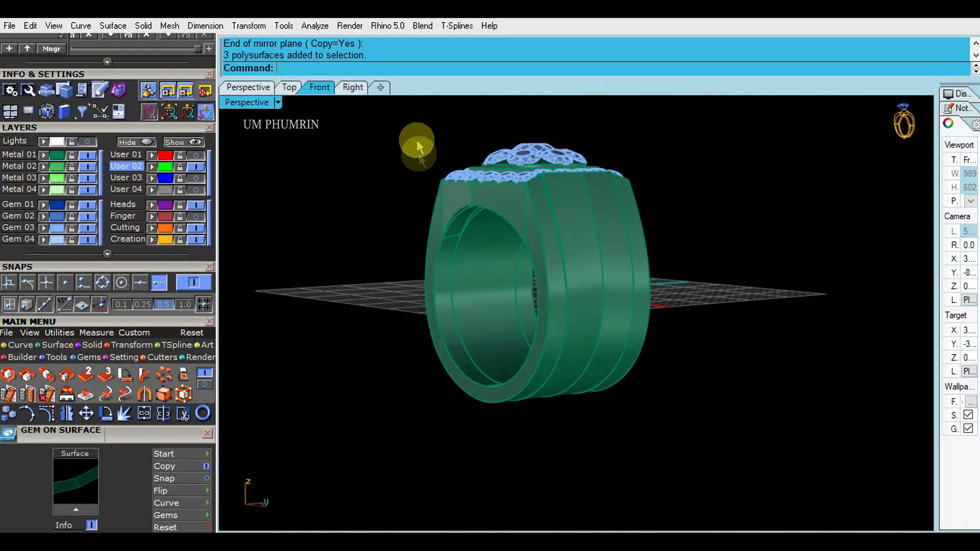
pyautogui.moveTo(466, 278); pyautogui.dragTo(463, 303, button='right')
# Change the perspective viewport's display mode and save the file.
pyautogui.rightClick(247, 104)
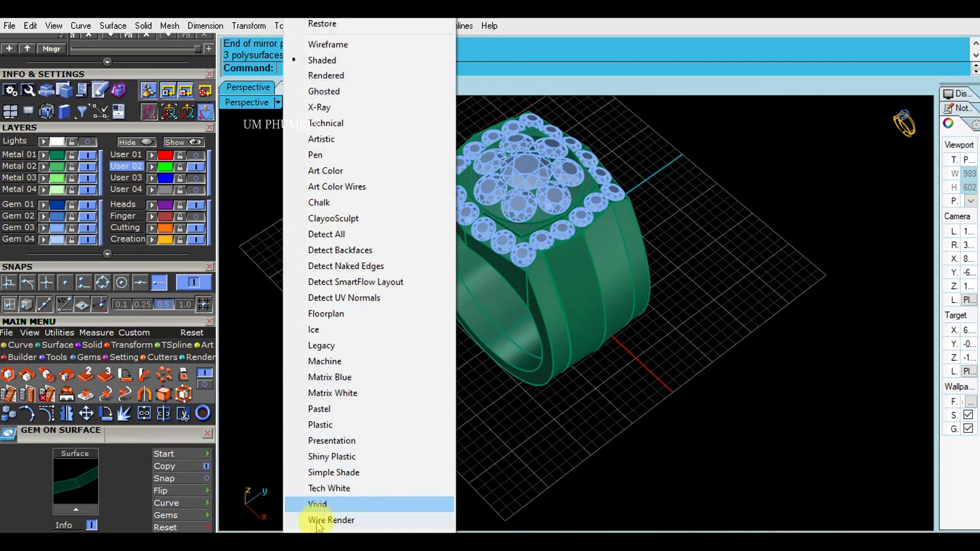
pyautogui.moveTo(306, 531)
pyautogui.click(342, 516)
pyautogui.moveTo(485, 400); pyautogui.dragTo(645, 350, button='right')
pyautogui.hotkey('ctrl', 's')
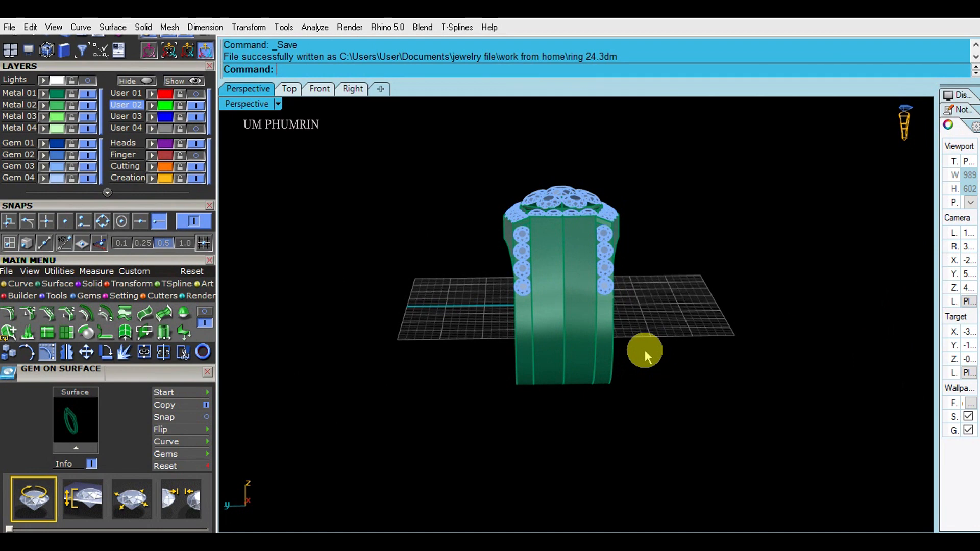
# Check the gem rows and prongs along the ring's shoulders and save the file.
pyautogui.moveTo(540, 317); pyautogui.dragTo(647, 393, button='right')
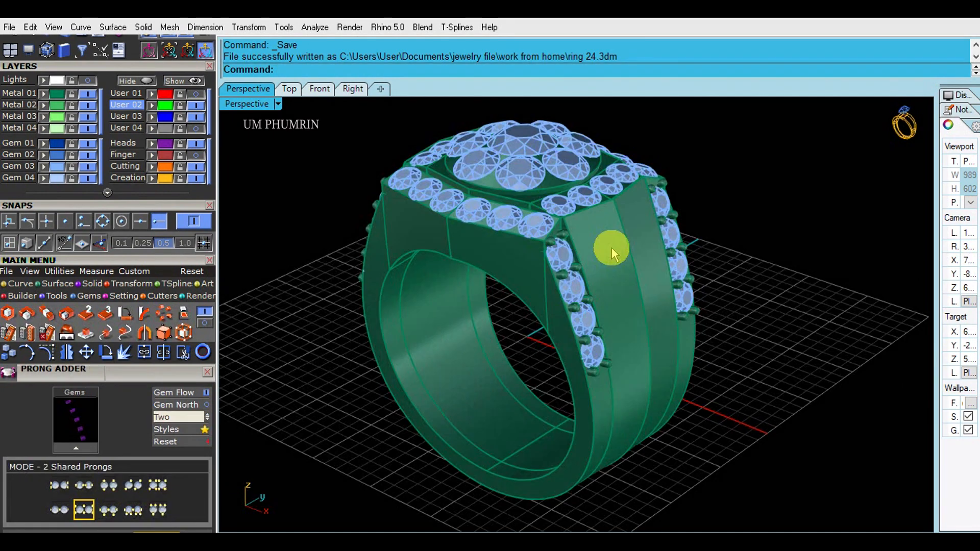
pyautogui.scroll(-8, 613, 251)
pyautogui.moveTo(614, 253); pyautogui.dragTo(726, 318, button='right')
pyautogui.moveTo(625, 291); pyautogui.dragTo(735, 311, button='right')
pyautogui.hotkey('ctrl', 's')
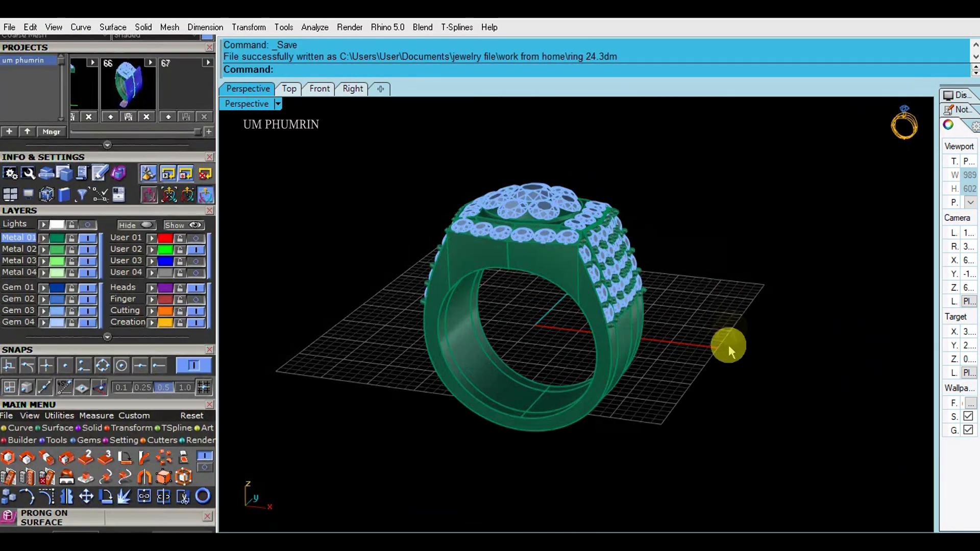
# Examine the gem grid and shared prongs on the ring's side panel.
pyautogui.scroll(3, 726, 344)
pyautogui.moveTo(700, 372); pyautogui.dragTo(693, 353, button='right')
pyautogui.scroll(-3, 551, 306)
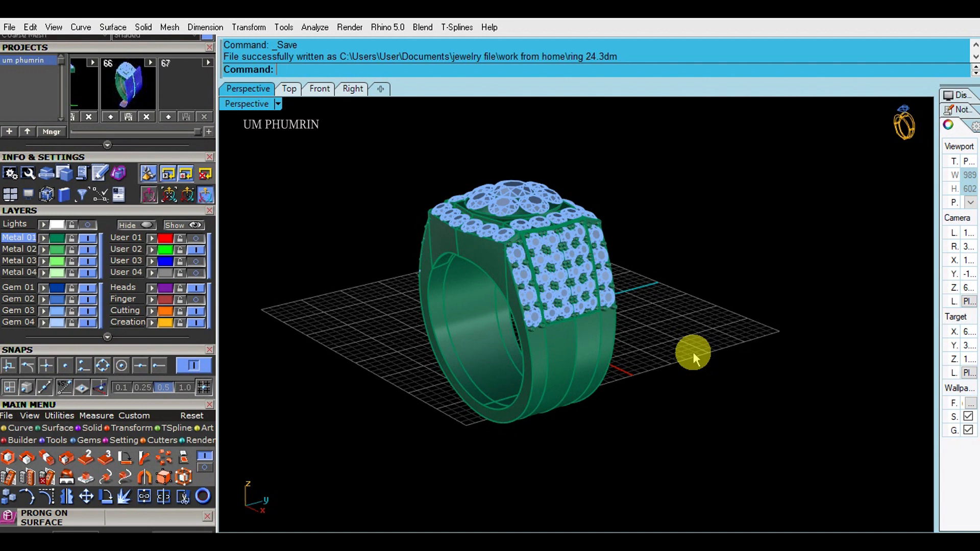
pyautogui.moveTo(654, 351); pyautogui.dragTo(546, 263, button='right')
pyautogui.scroll(5, 520, 280)
pyautogui.scroll(5, 546, 263)
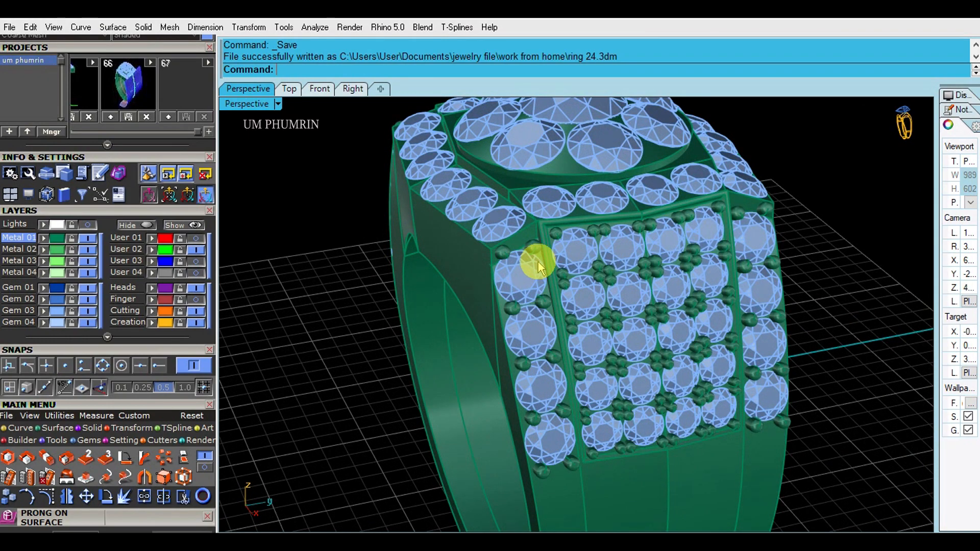
pyautogui.scroll(-5, 568, 270)
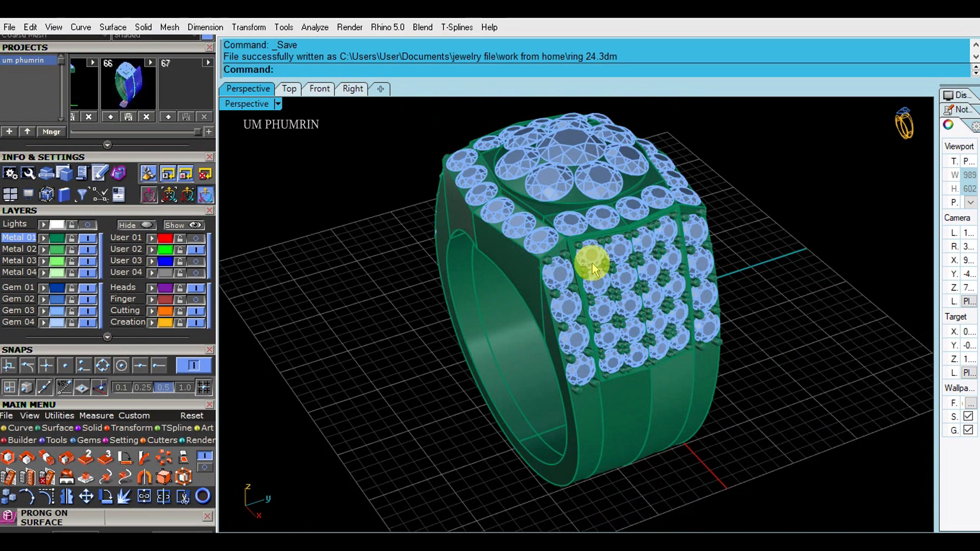
pyautogui.moveTo(591, 263); pyautogui.dragTo(744, 313, button='right')
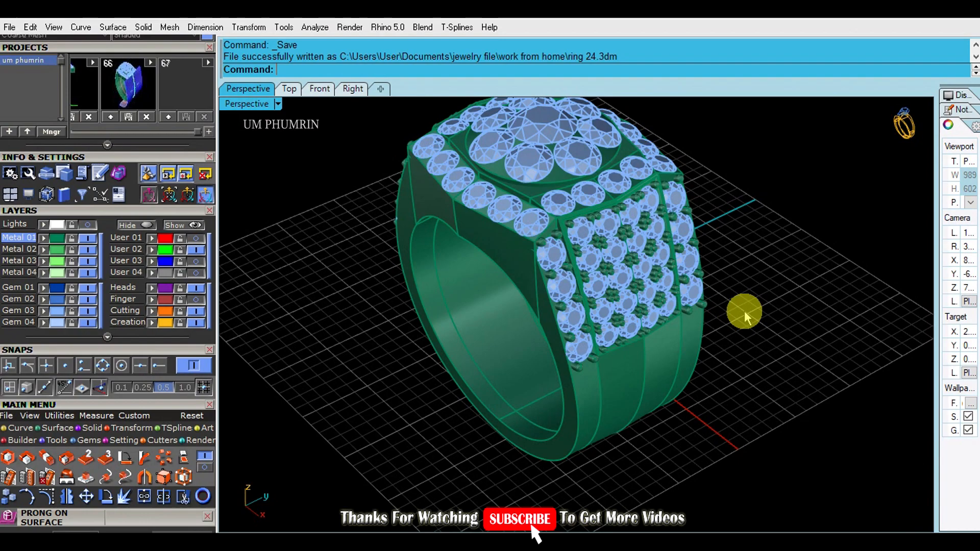
# Check the border gems beside the pavé panel up close and save the file.
pyautogui.moveTo(744, 316)
pyautogui.mouseDown(button='right')
pyautogui.moveTo(758, 313)
pyautogui.moveTo(756, 280)
pyautogui.moveTo(752, 300)
pyautogui.moveTo(728, 316)
pyautogui.moveTo(754, 301)
pyautogui.mouseUp(button='right')
pyautogui.scroll(5, 577, 262)
pyautogui.click(577, 262)
pyautogui.scroll(-5, 578, 262)
pyautogui.click(733, 337)
pyautogui.moveTo(734, 337); pyautogui.dragTo(730, 360, button='right')
pyautogui.hotkey('ctrl', 's')
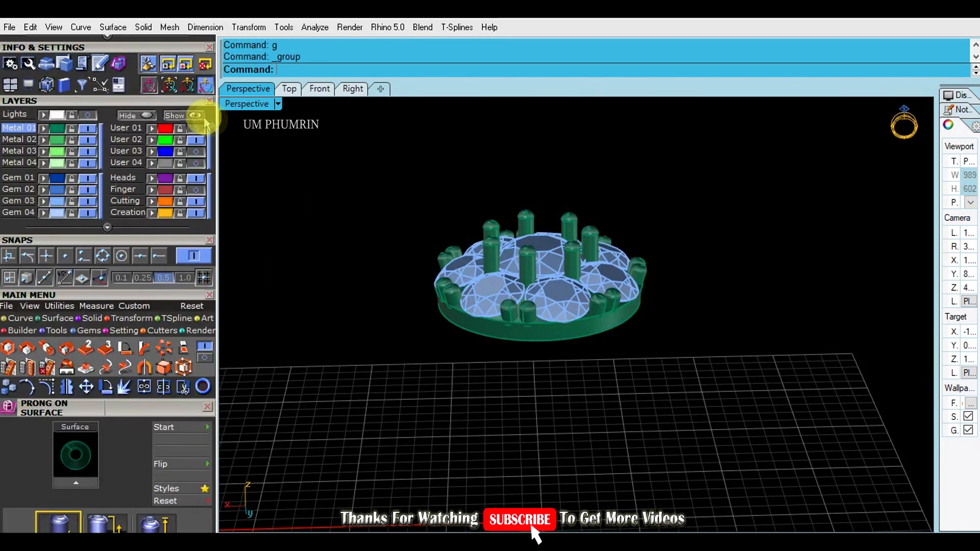
# Show all hidden objects around the pronged center gem cluster and save the file.
pyautogui.click(204, 119)
pyautogui.moveTo(678, 284); pyautogui.dragTo(625, 310, button='right')
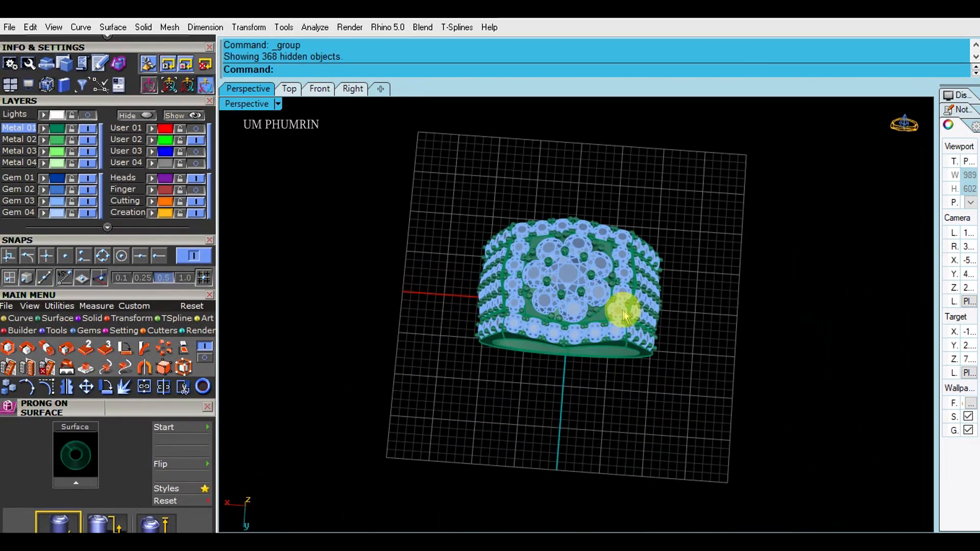
pyautogui.scroll(4, 624, 308)
pyautogui.moveTo(624, 309); pyautogui.dragTo(641, 332, button='right')
pyautogui.scroll(4, 610, 227)
pyautogui.moveTo(632, 216); pyautogui.dragTo(608, 232, button='right')
pyautogui.scroll(-6, 665, 196)
pyautogui.hotkey('ctrl', 's')
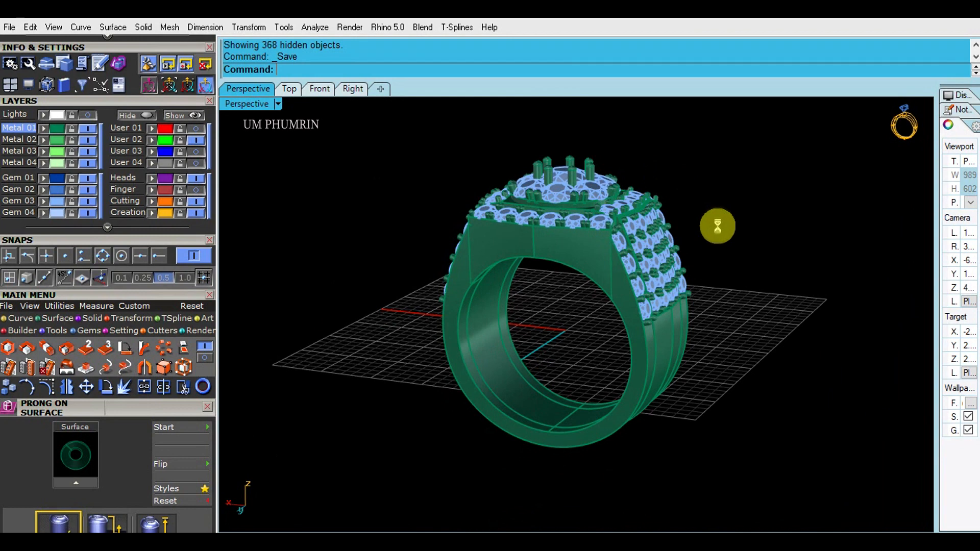
pyautogui.scroll(2, 678, 225)
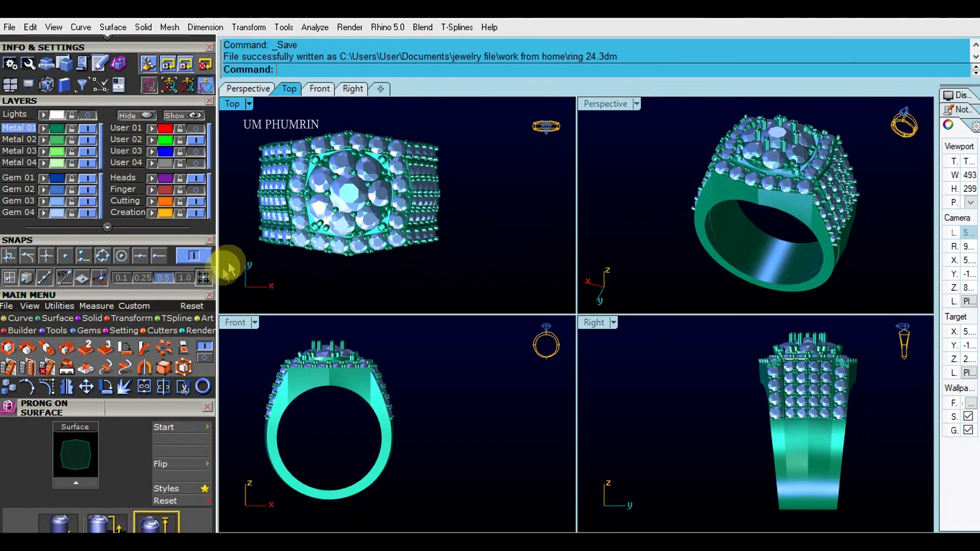
pyautogui.click(87, 330)
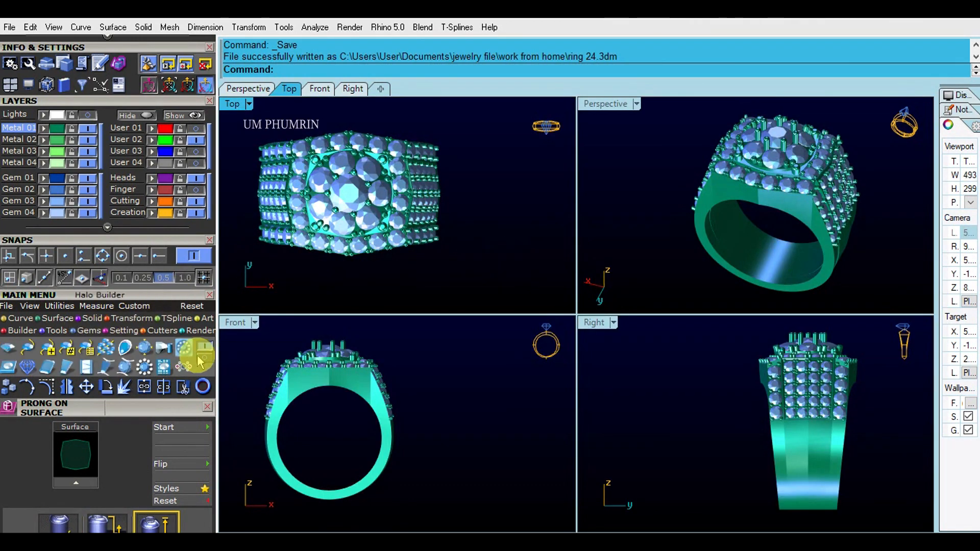
pyautogui.click(204, 349)
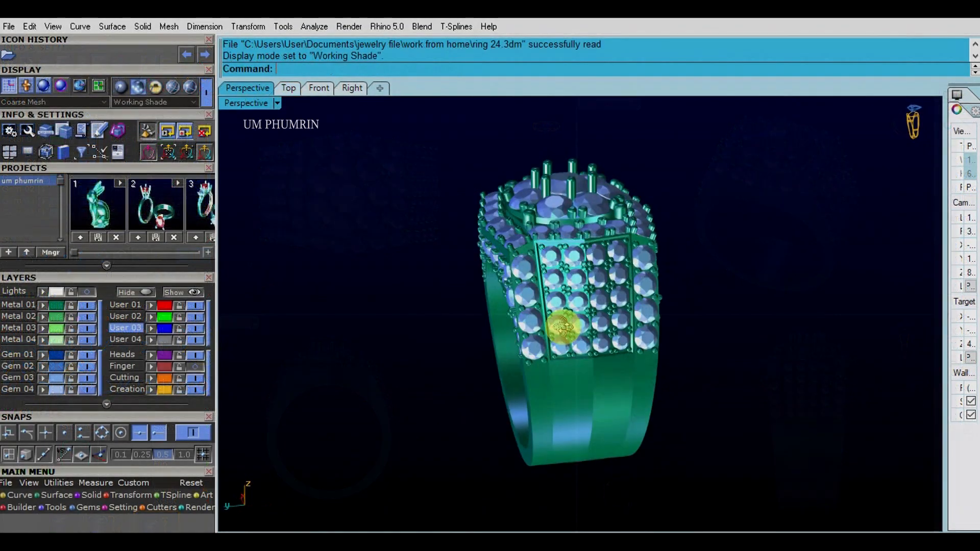
# Examine the finished ring's side panels, front gem rows and pronged top cluster from all around.
pyautogui.moveTo(564, 324)
pyautogui.mouseDown(button='right')
pyautogui.moveTo(540, 289)
pyautogui.moveTo(725, 347)
pyautogui.moveTo(663, 435)
pyautogui.moveTo(665, 357)
pyautogui.moveTo(552, 307)
pyautogui.moveTo(542, 291)
pyautogui.moveTo(593, 346)
pyautogui.moveTo(661, 345)
pyautogui.moveTo(670, 320)
pyautogui.moveTo(652, 376)
pyautogui.moveTo(593, 346)
pyautogui.moveTo(633, 341)
pyautogui.moveTo(688, 416)
pyautogui.moveTo(657, 357)
pyautogui.moveTo(621, 334)
pyautogui.moveTo(674, 361)
pyautogui.moveTo(554, 335)
pyautogui.mouseUp(button='right')
pyautogui.moveTo(384, 321); pyautogui.dragTo(559, 369, button='right')
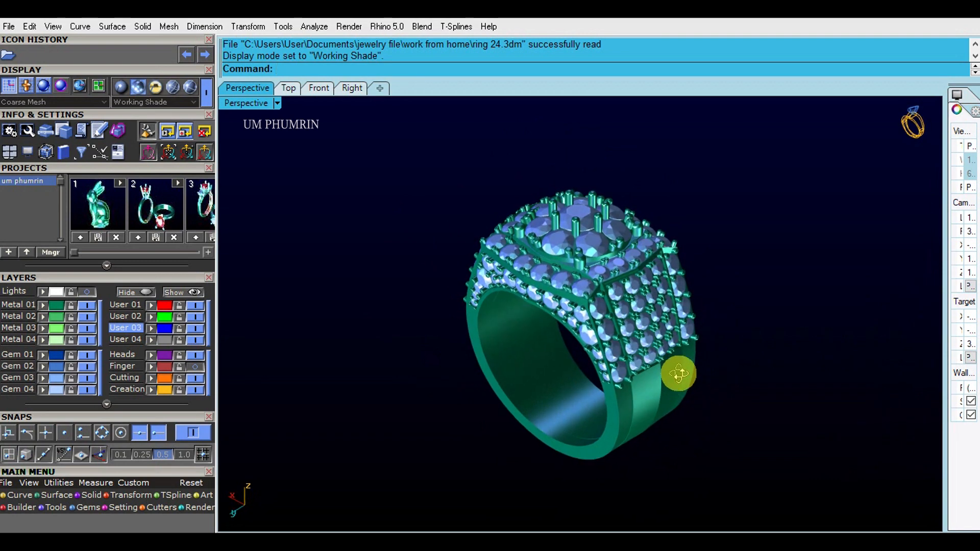
pyautogui.moveTo(727, 383); pyautogui.dragTo(897, 334, button='right')
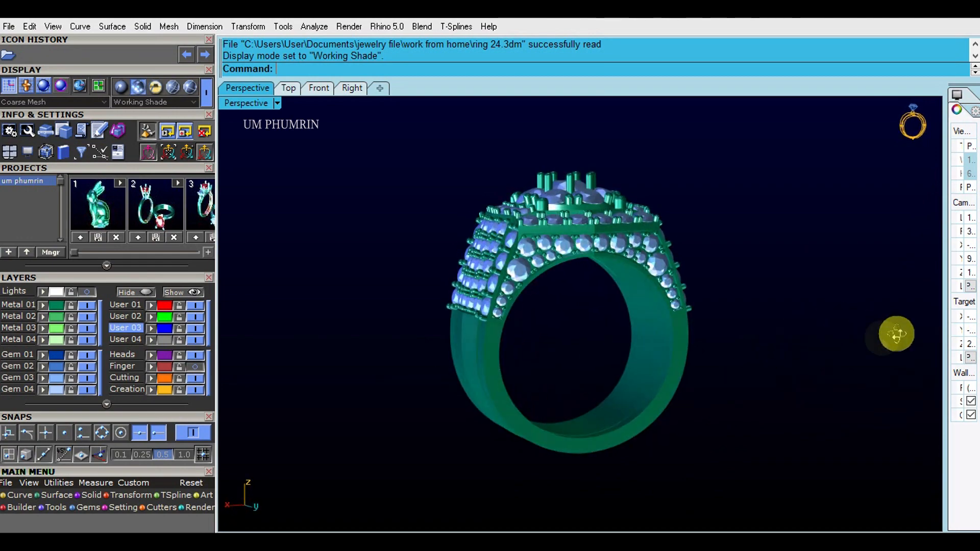
pyautogui.moveTo(712, 370); pyautogui.dragTo(687, 367, button='right')
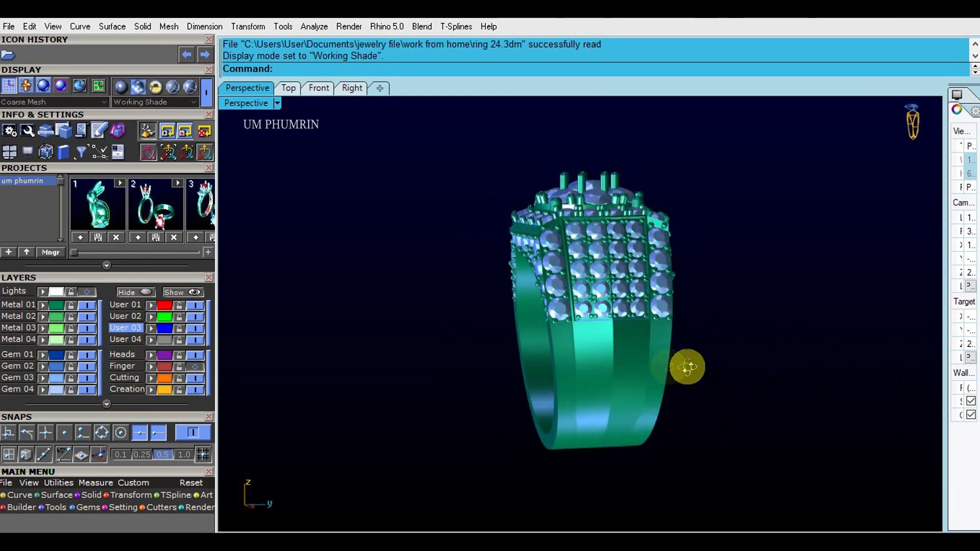
pyautogui.moveTo(490, 364); pyautogui.dragTo(745, 459, button='right')
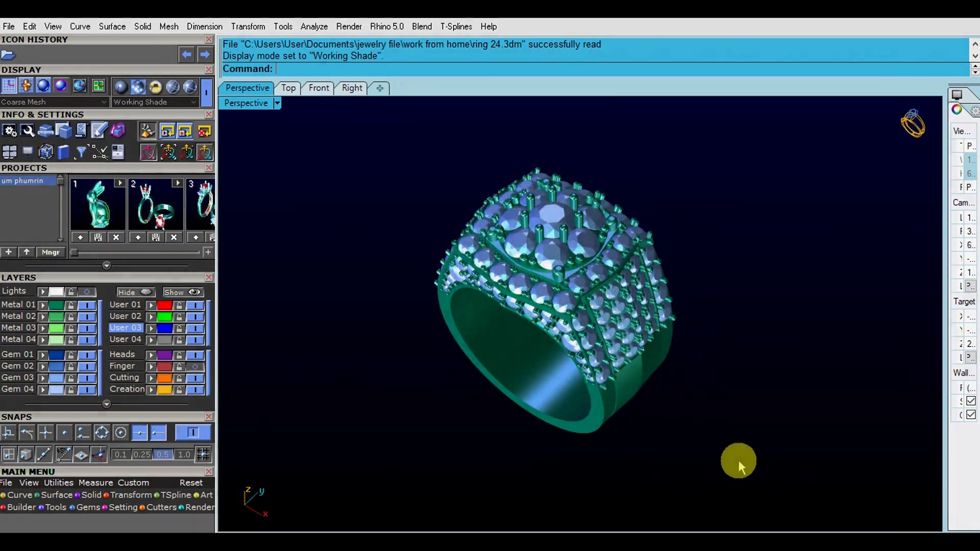